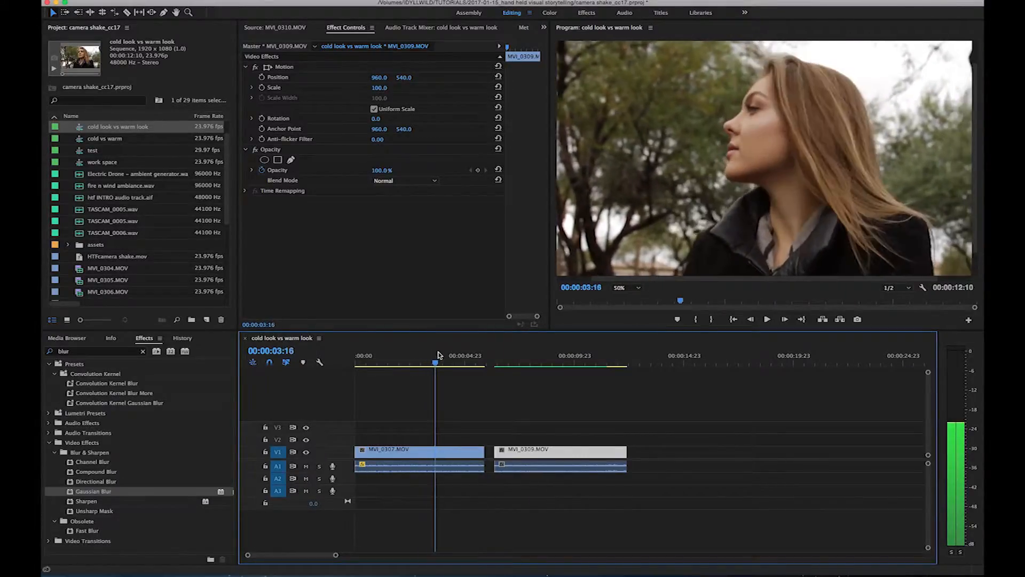
Play back both ungraded clips, MVI_0307.MOV and MVI_0309.MOV, to review their original look
key("space")
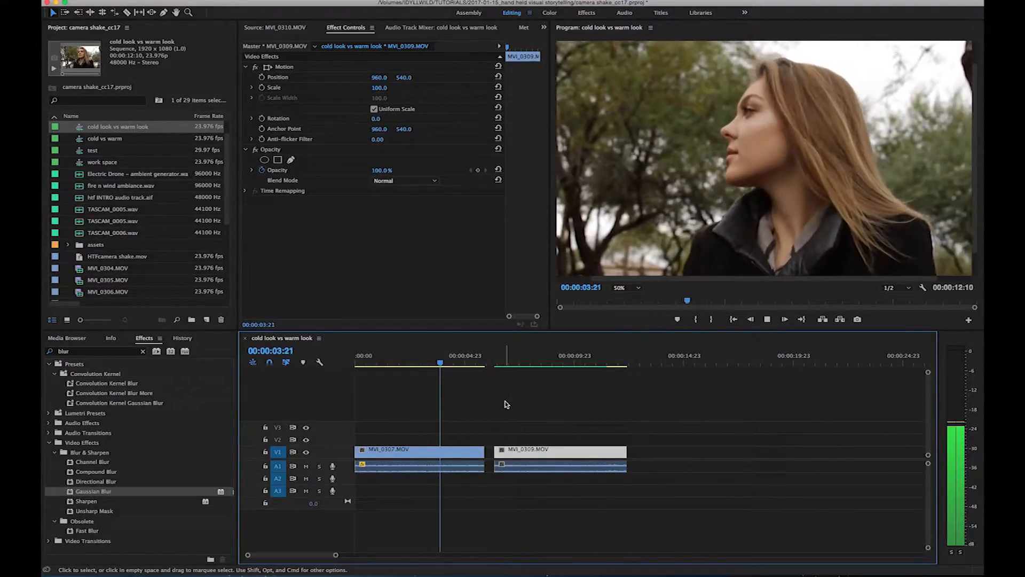
left_click(503, 363)
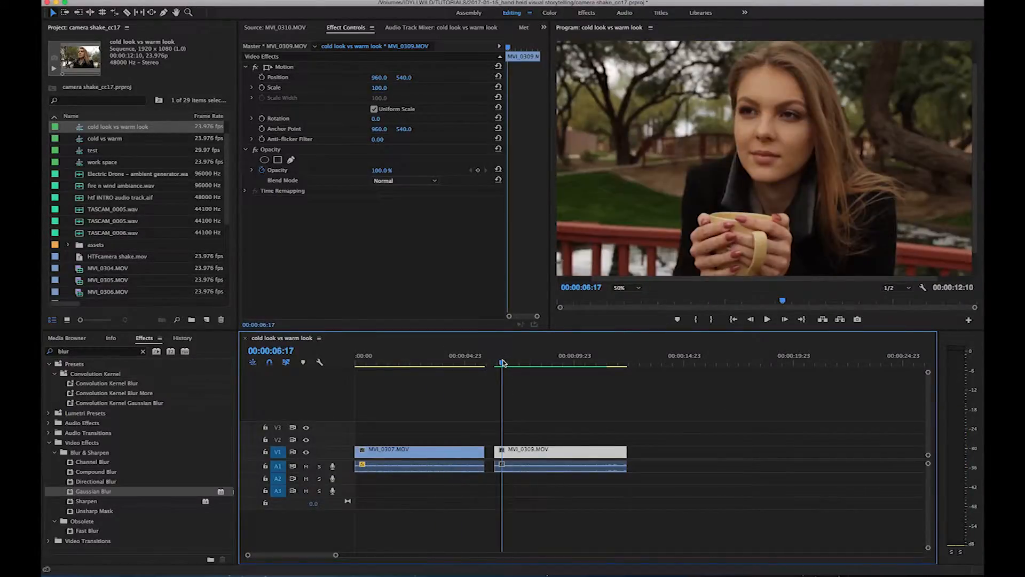
key("space")
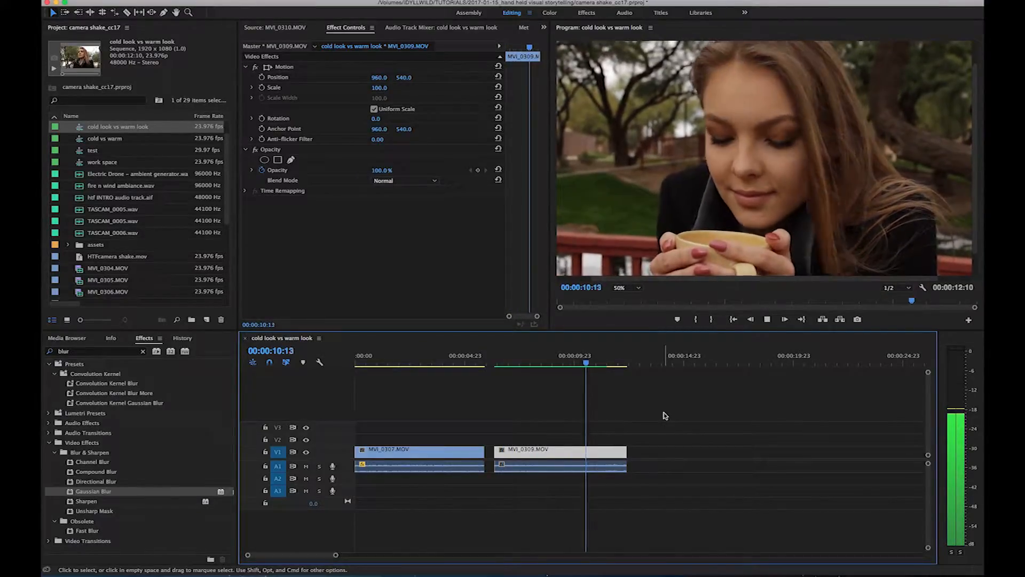
key("space")
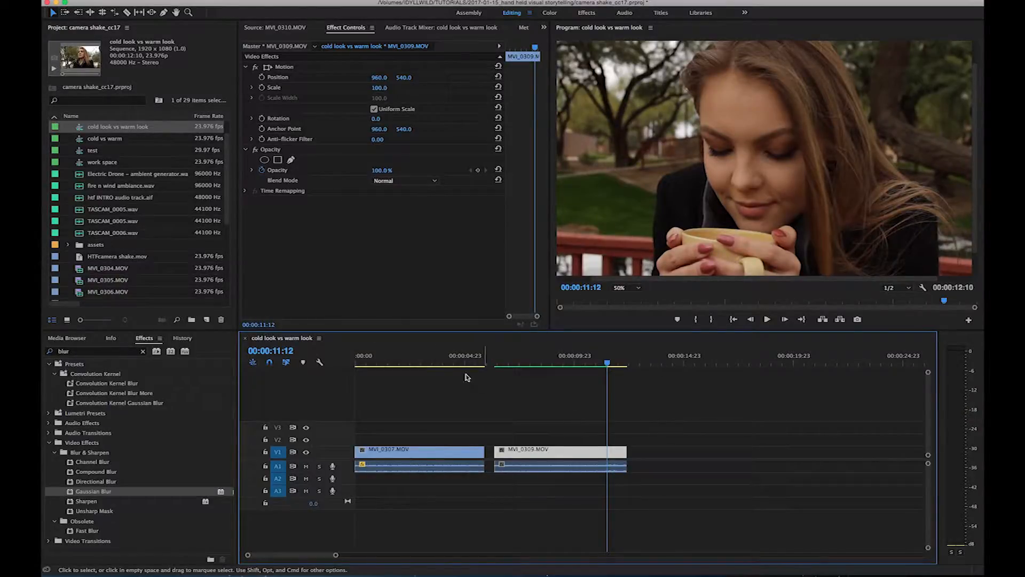
Find the Fast Color Corrector effect by searching for "fast" and apply it to the first clip, MVI_0307.MOV
left_click(415, 358)
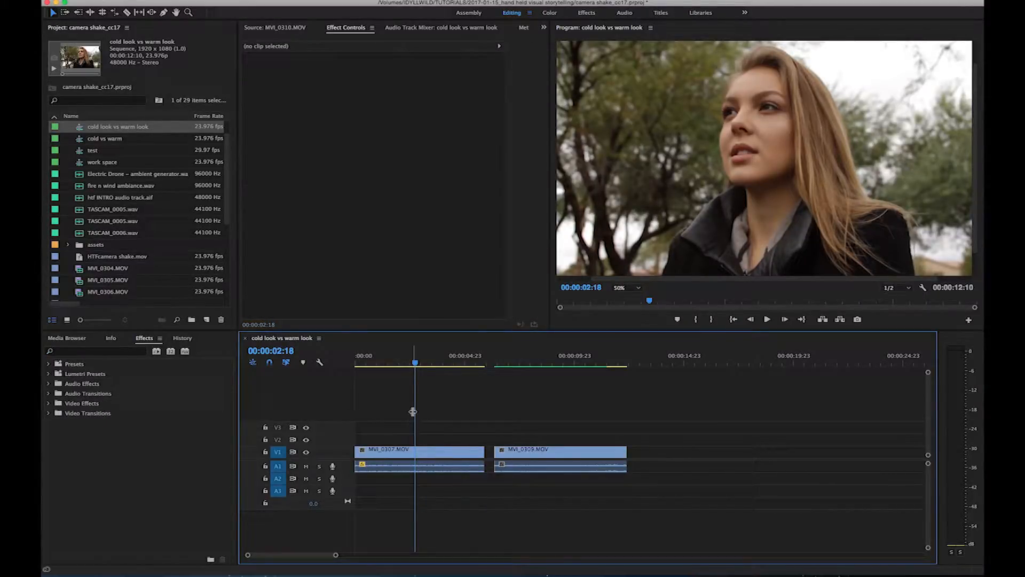
left_click(132, 353)
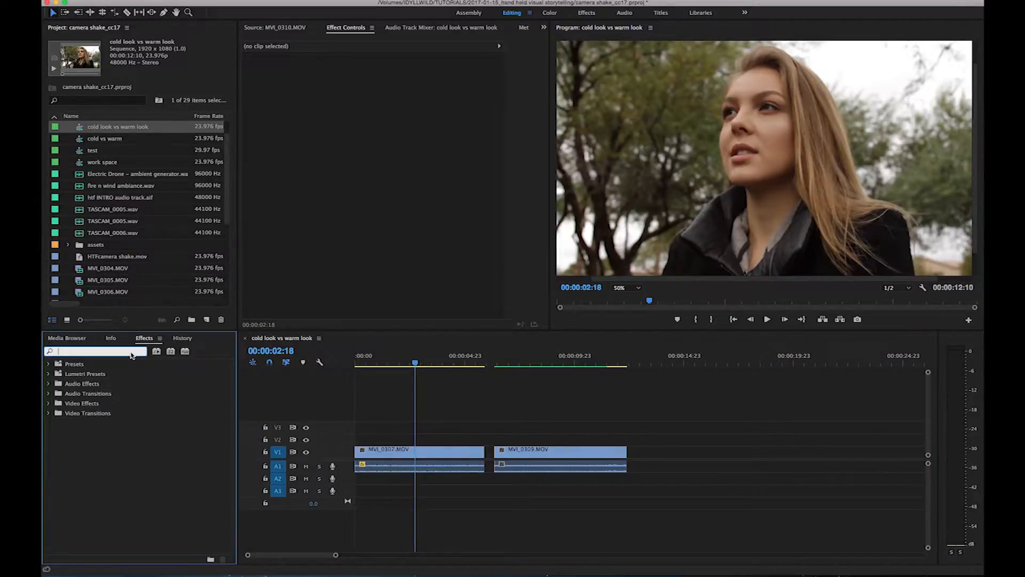
type("fas")
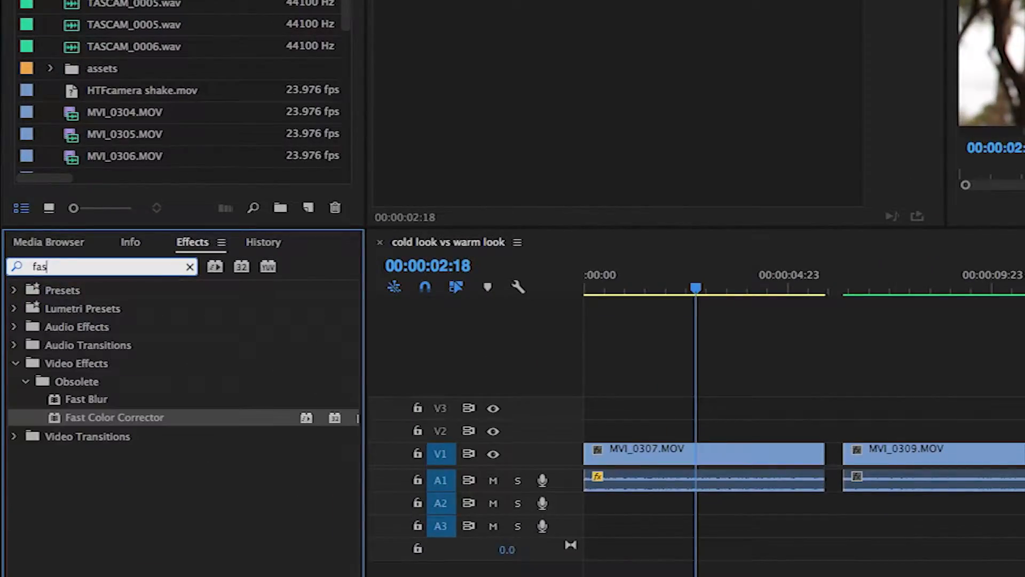
type("t")
left_click_drag(50, 418, 657, 452)
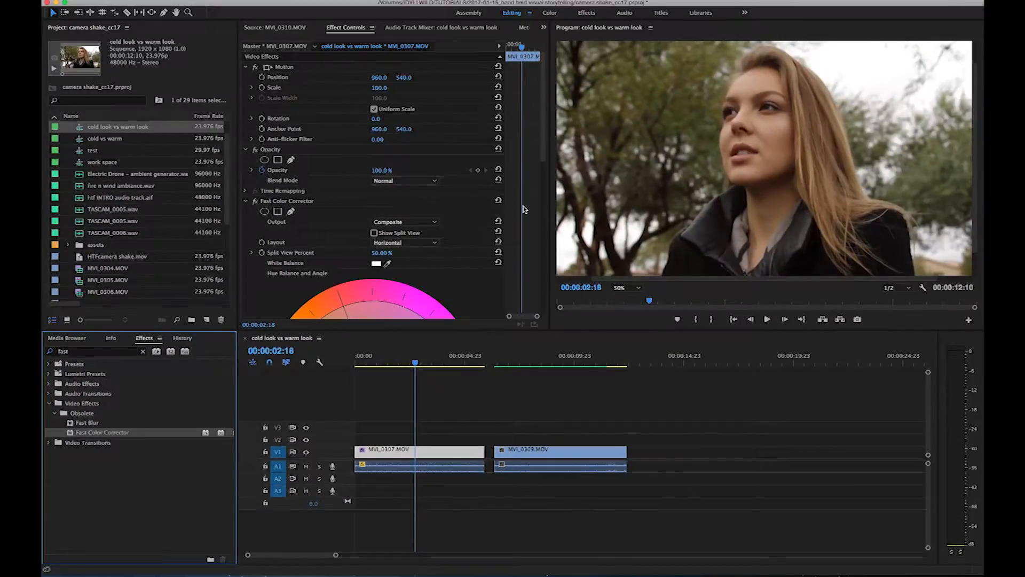
Adjust the first clip's input levels, raising the black level to about 6.2 and lowering the white level to about 239.5
scroll(523, 209, "down", 7)
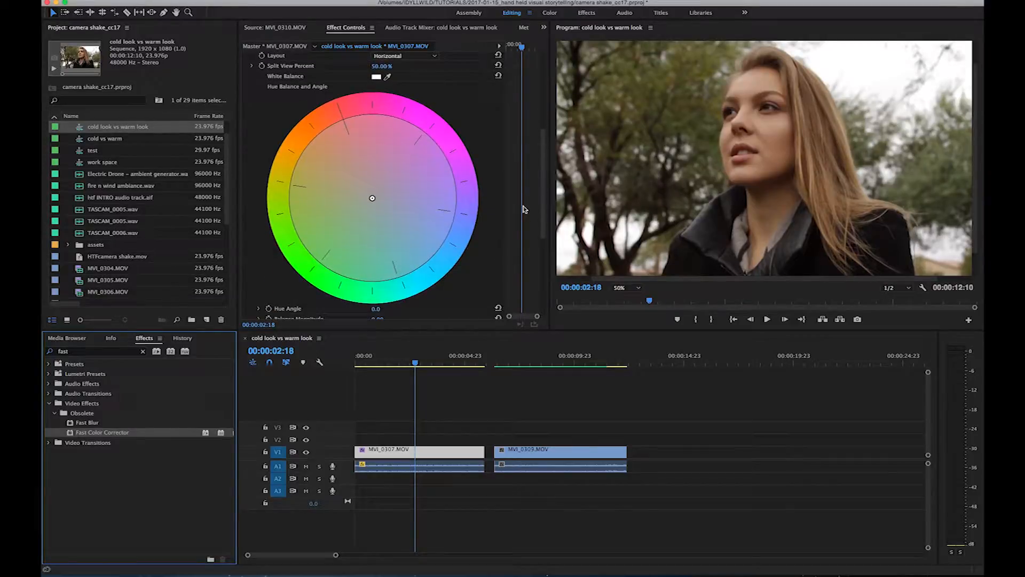
scroll(523, 210, "down", 1)
left_click(523, 209)
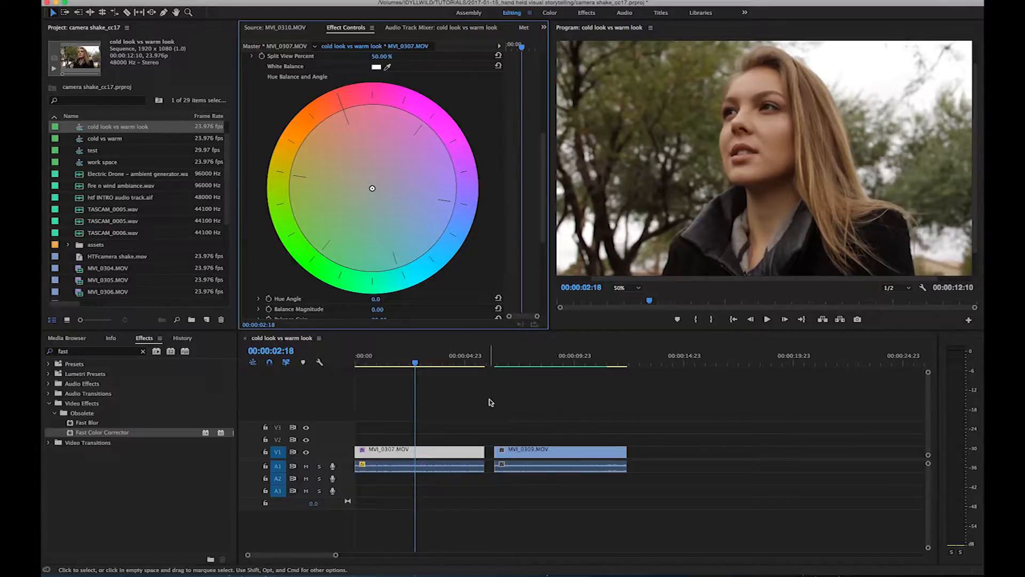
scroll(523, 210, "down", 5)
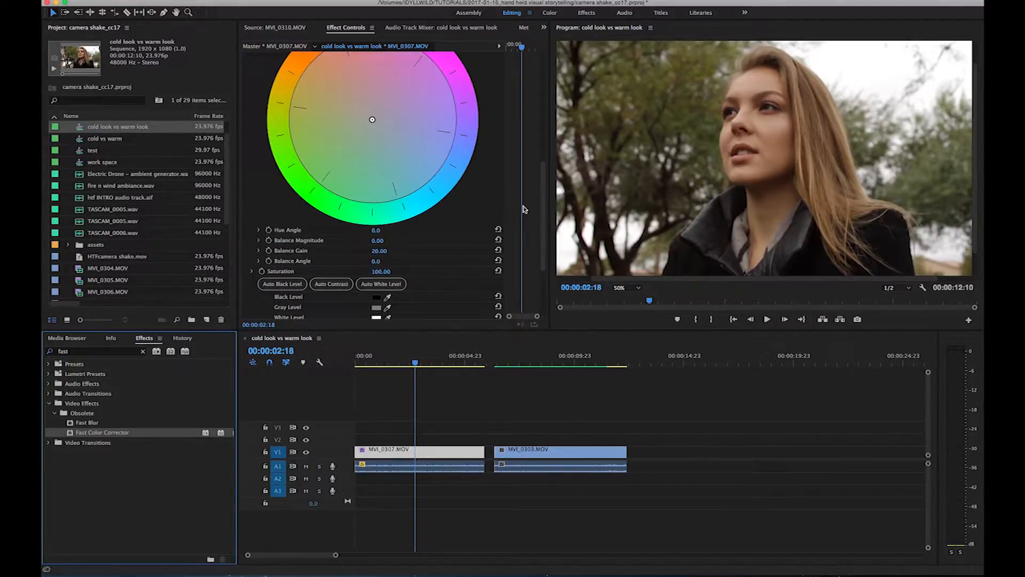
scroll(517, 193, "down", 8)
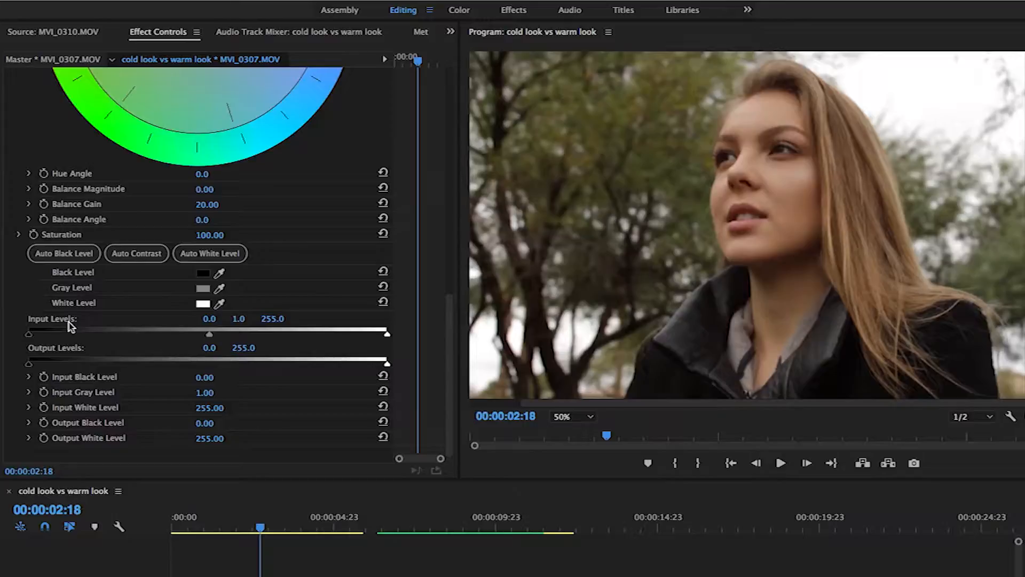
left_click(28, 335)
mouse_move(28, 335)
left_mouse_down()
mouse_move(137, 337)
mouse_move(14, 338)
mouse_move(49, 336)
mouse_move(37, 335)
left_mouse_up()
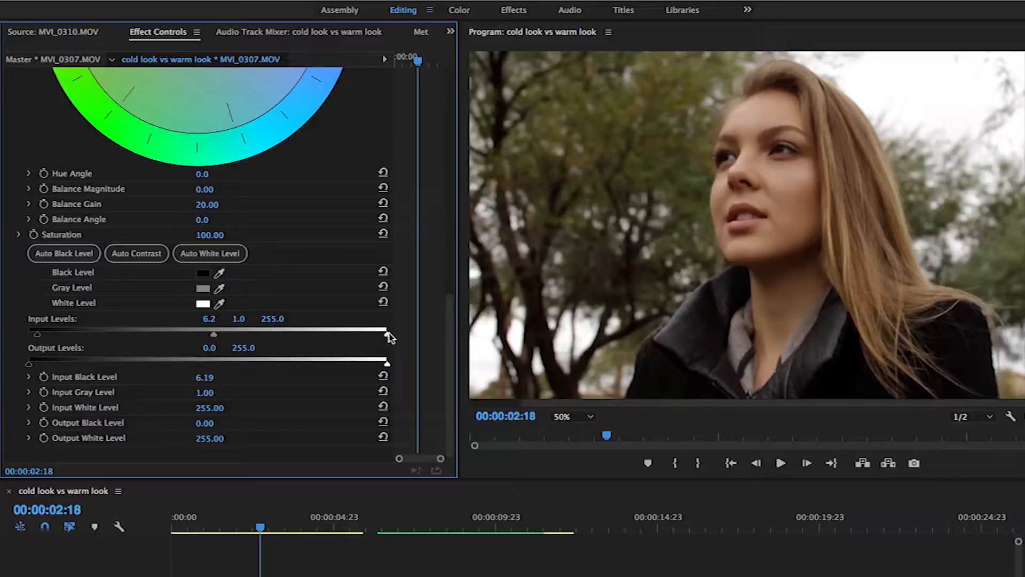
left_click_drag(389, 333, 367, 336)
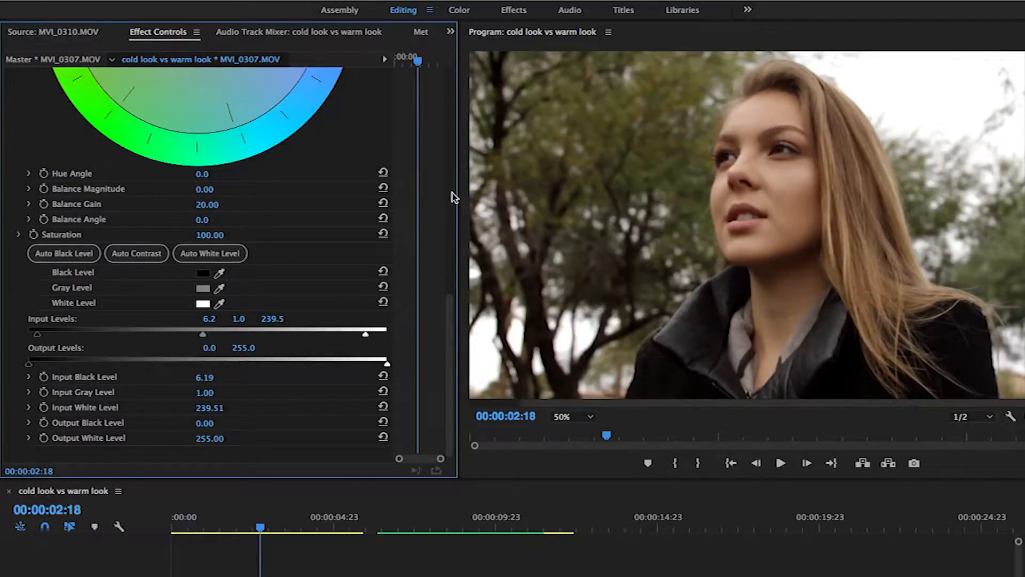
Shift the first clip's hue balance toward blue with a magnitude of about 34.8, an angle of 41.5° and a gain of about 13
left_click_drag(449, 360, 447, 267)
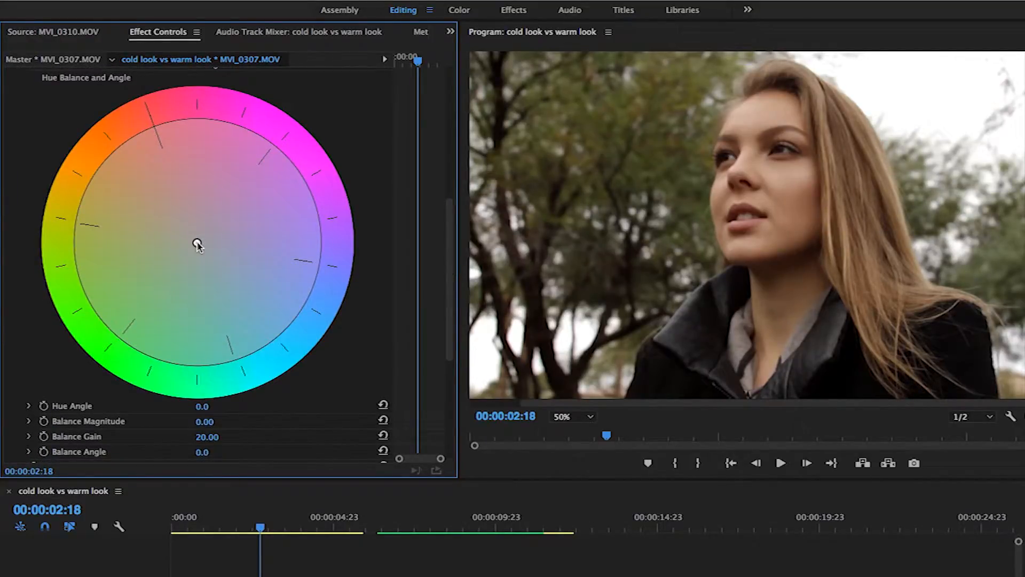
left_click_drag(197, 244, 228, 272)
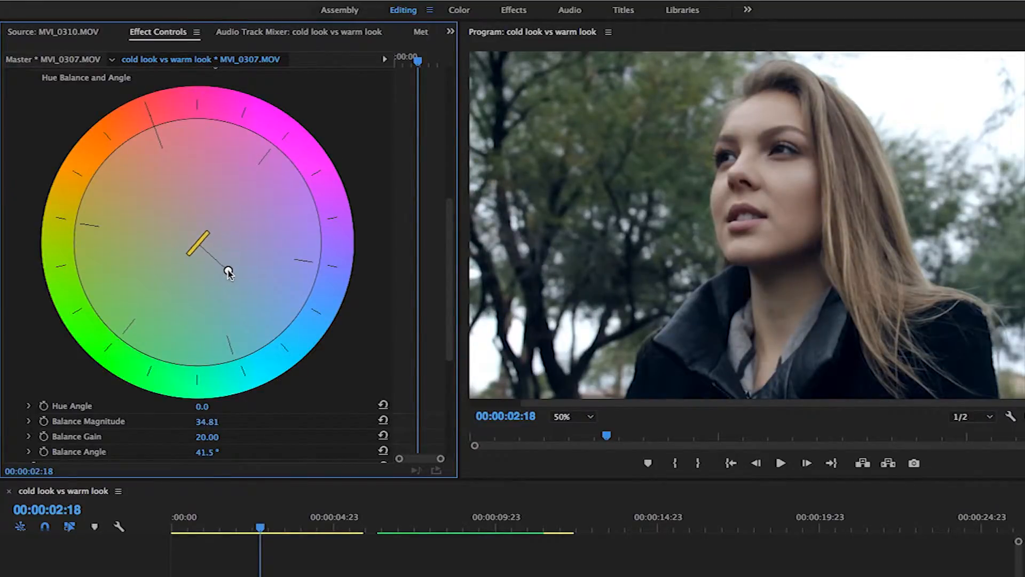
mouse_move(451, 259)
left_mouse_down()
mouse_move(452, 219)
mouse_move(452, 265)
left_mouse_up()
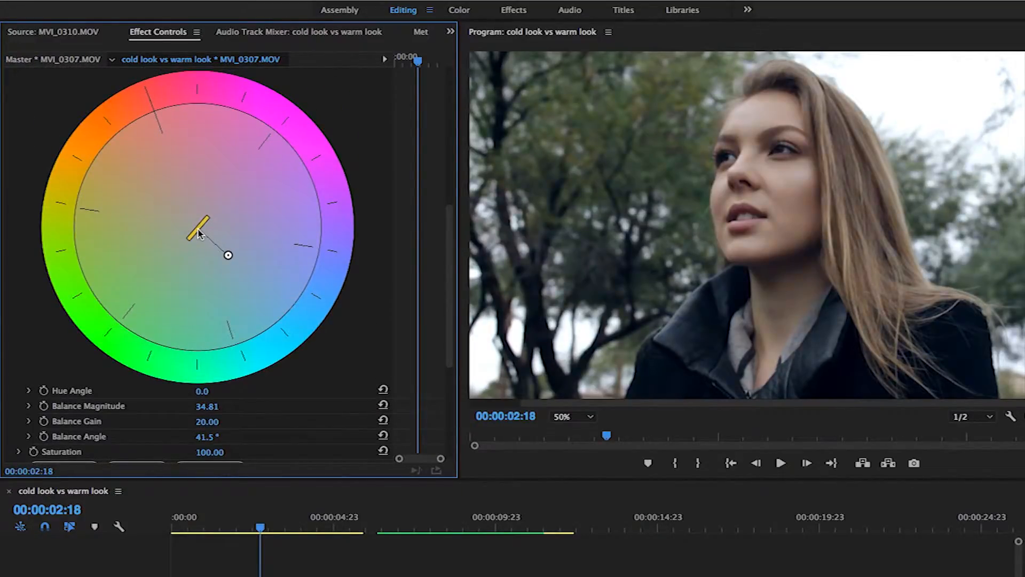
mouse_move(198, 231)
left_mouse_down()
mouse_move(228, 256)
mouse_move(196, 229)
mouse_move(203, 236)
left_mouse_up()
left_click_drag(208, 422, 206, 422)
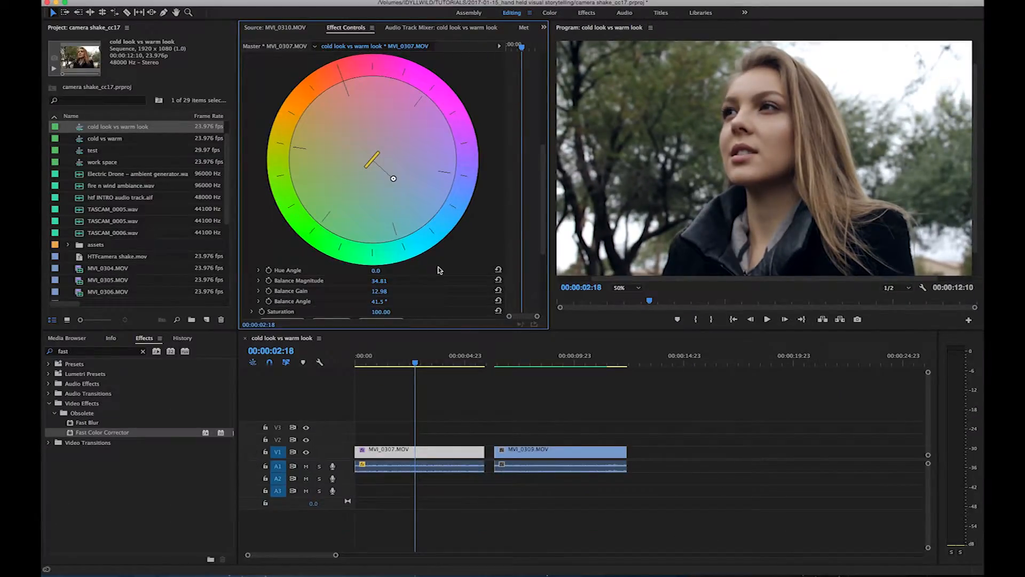
Try the Fast Color Corrector saturation at the extremes of 0 and 199 on the first clip
left_click_drag(541, 220, 540, 260)
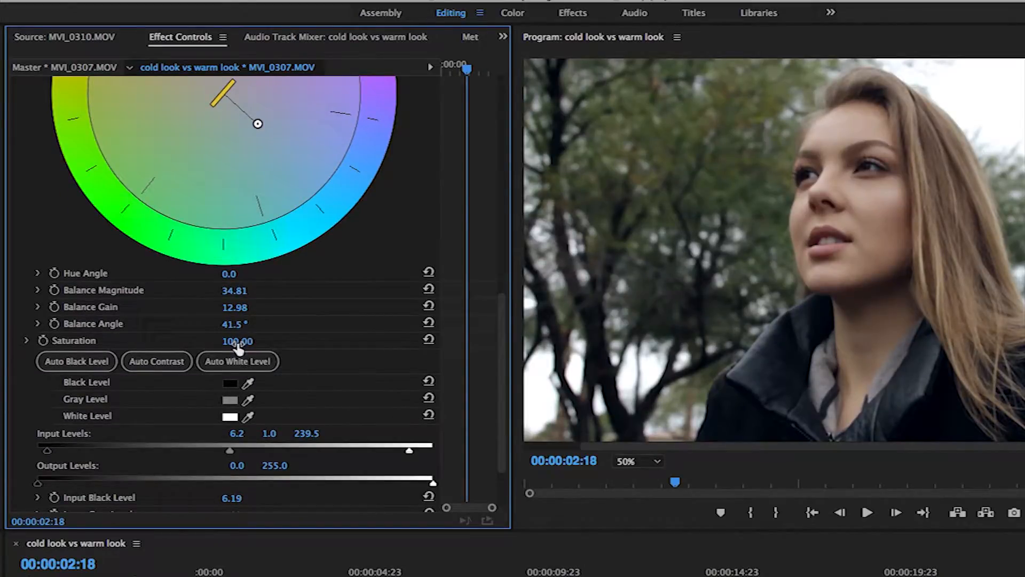
left_click_drag(238, 347, 243, 342)
left_click(239, 343)
left_click(374, 326)
left_click(244, 344)
left_click(322, 317)
left_click_drag(236, 344, 160, 343)
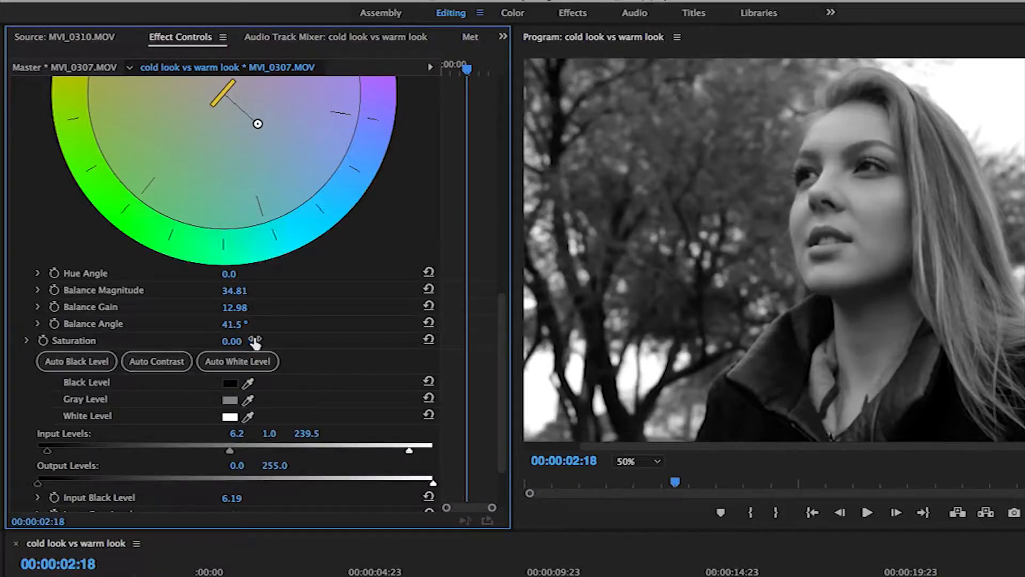
left_click_drag(262, 342, 332, 343)
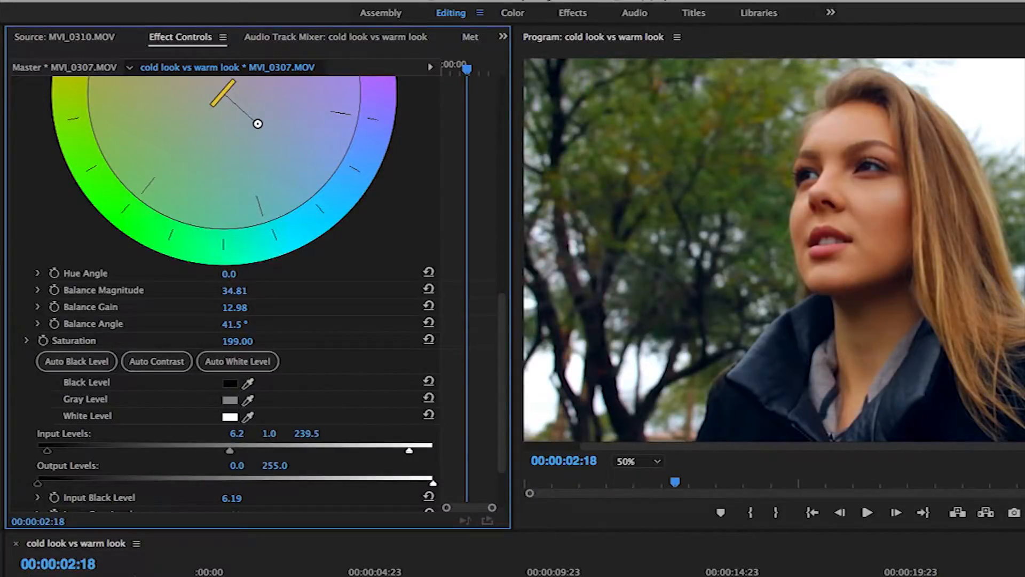
Set the first clip's Fast Color Corrector saturation to 80
left_click_drag(231, 344, 233, 345)
left_click_drag(233, 344, 217, 344)
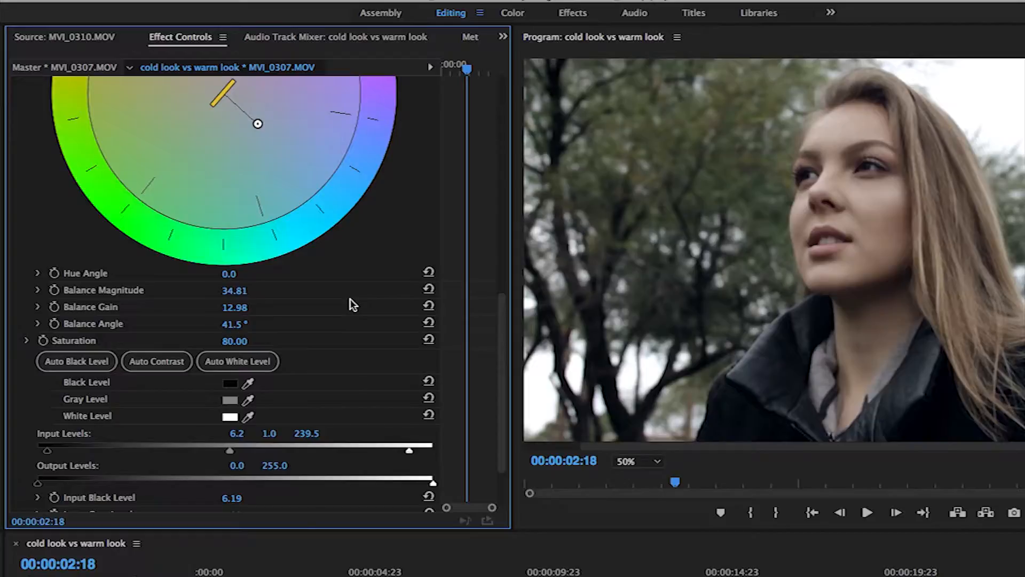
Scrub through the first clip and play it from near its start to review the cold grade
left_click_drag(289, 576, 225, 576)
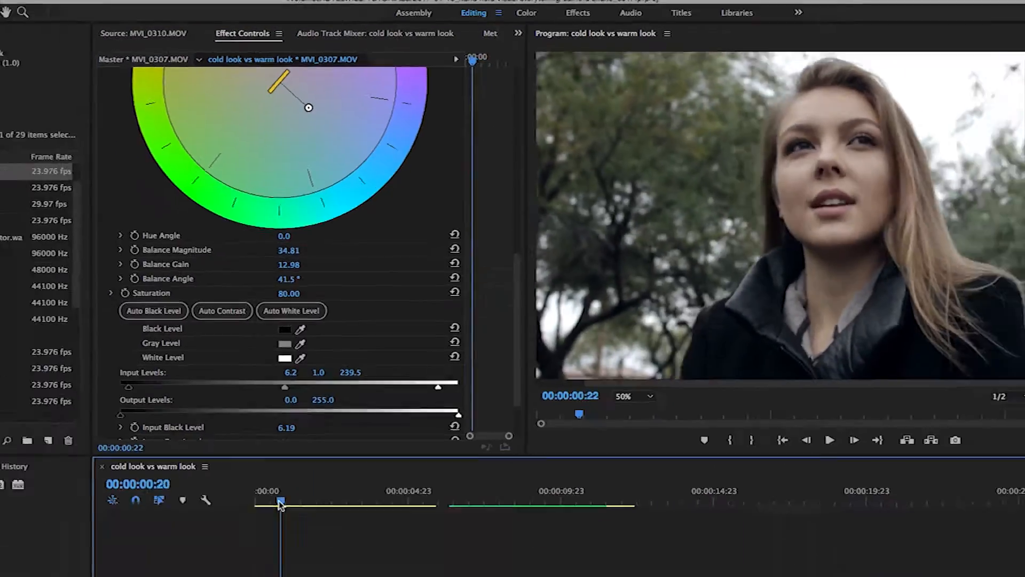
left_click_drag(281, 504, 328, 502)
left_click_drag(407, 364, 364, 364)
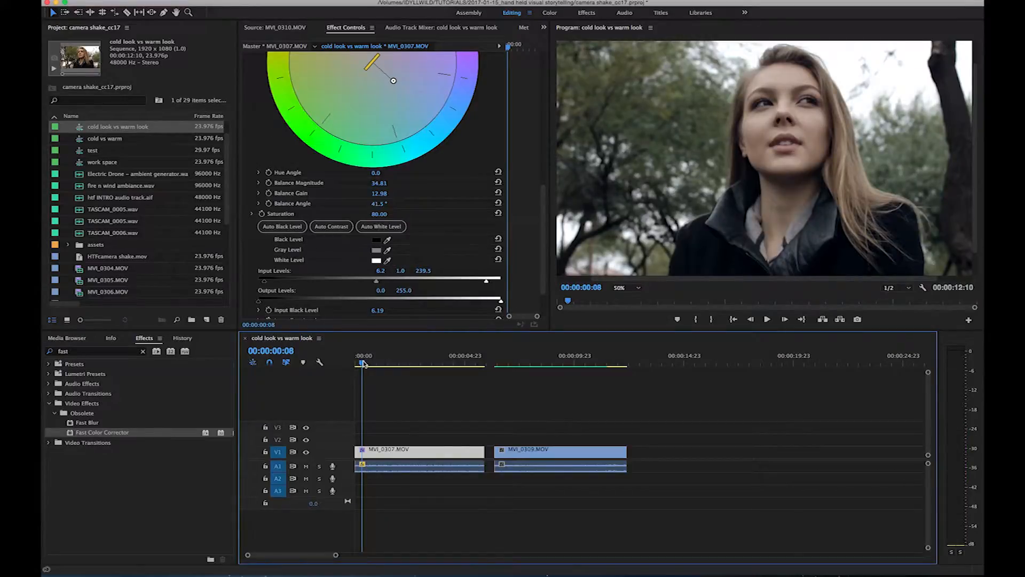
key("space")
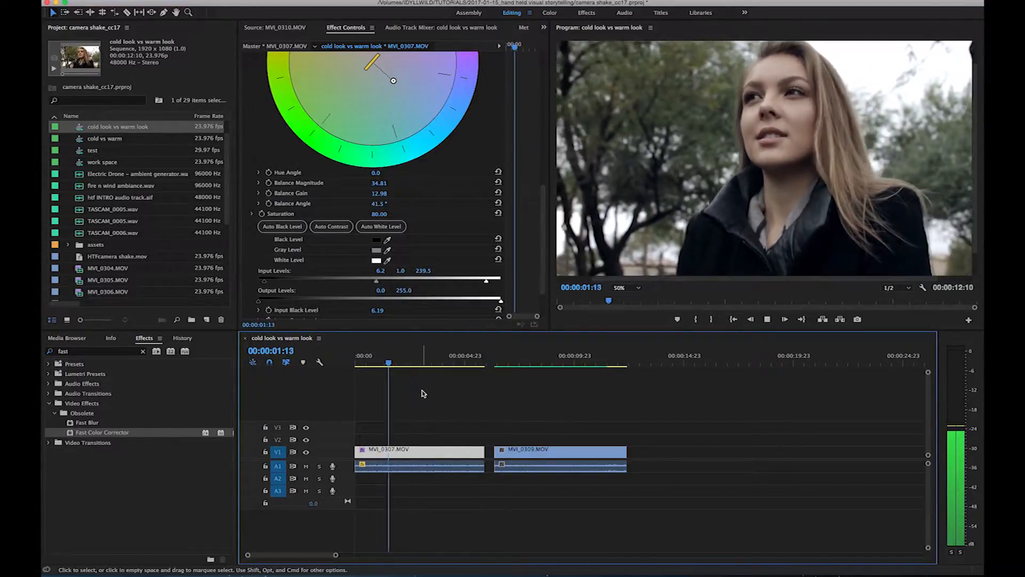
key("space")
Compare the first clip before and after grading by playing it with Fast Color Corrector disabled, then with it enabled again
scroll(381, 161, "up", 5)
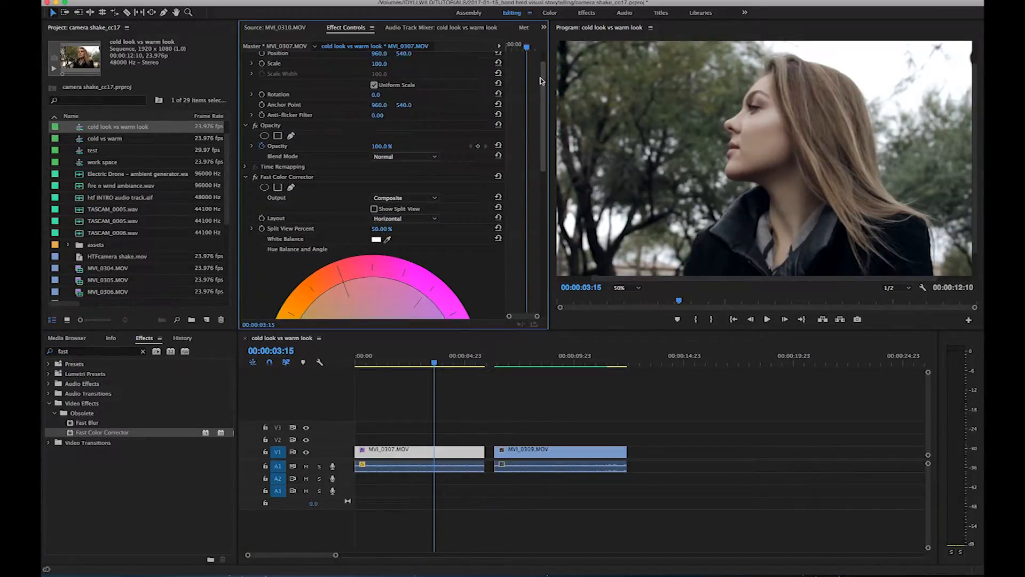
left_click(255, 180)
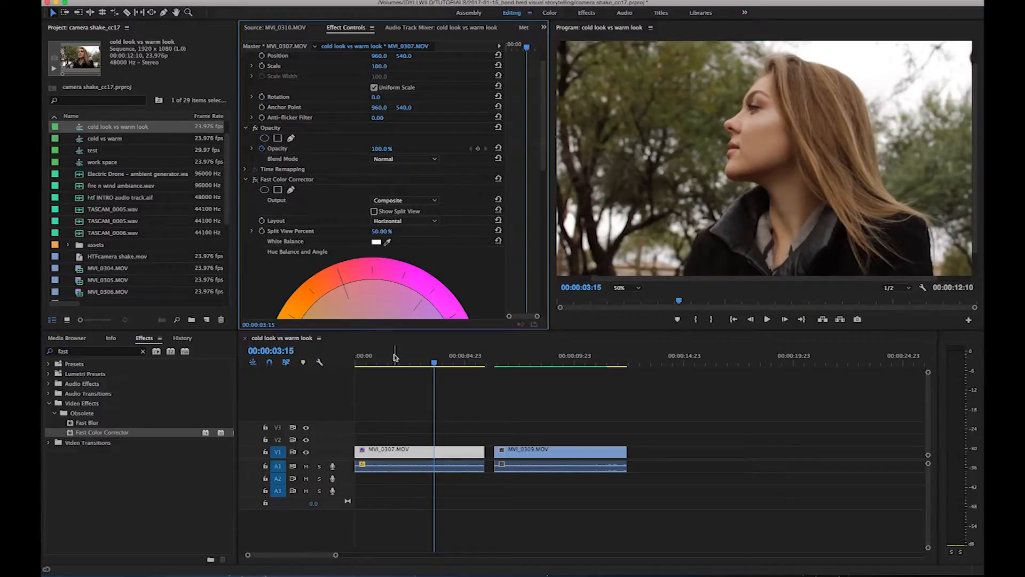
left_click_drag(395, 358, 386, 359)
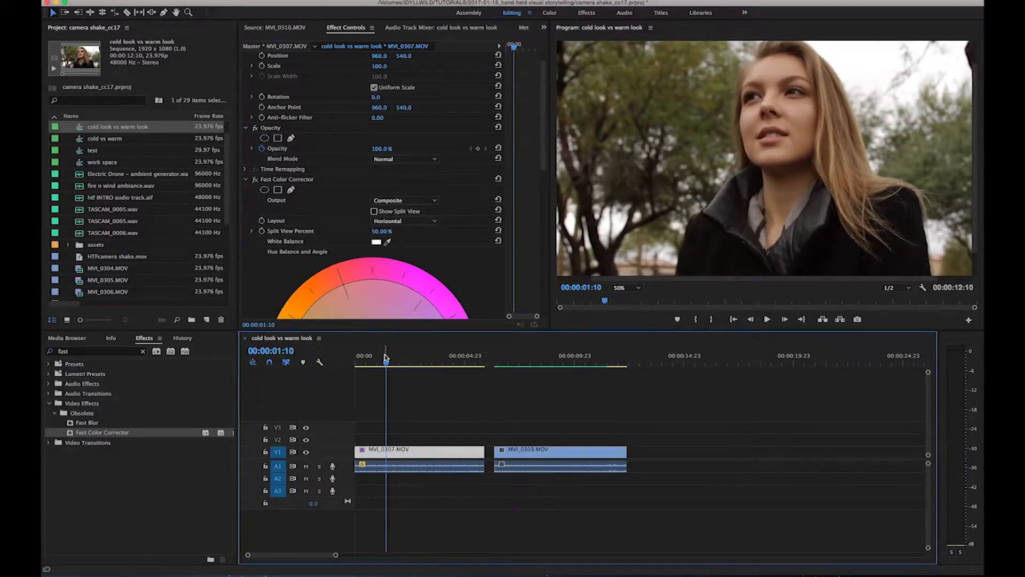
key("space")
key("space")
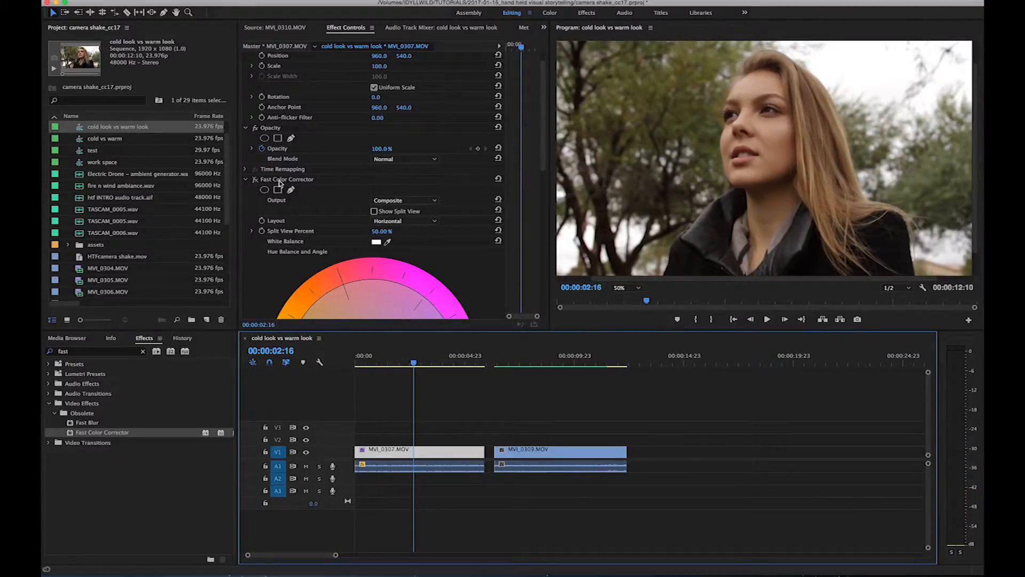
left_click(255, 180)
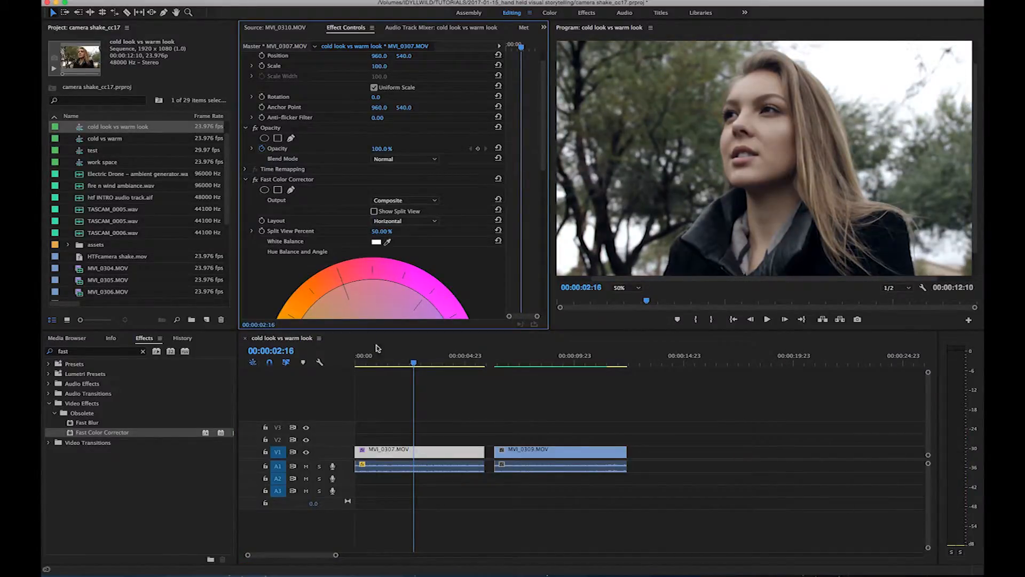
left_click(383, 365)
key("space")
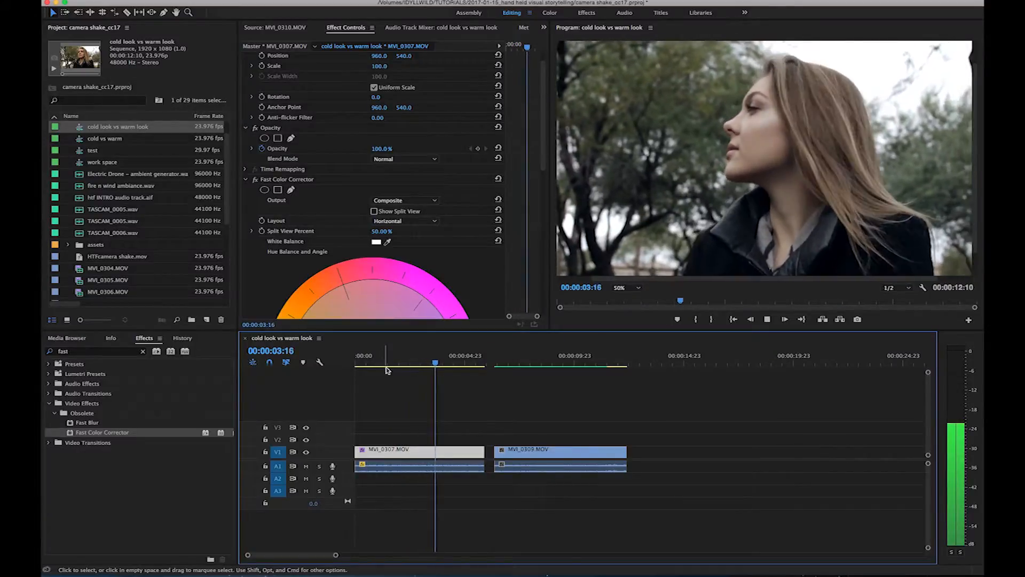
key("space")
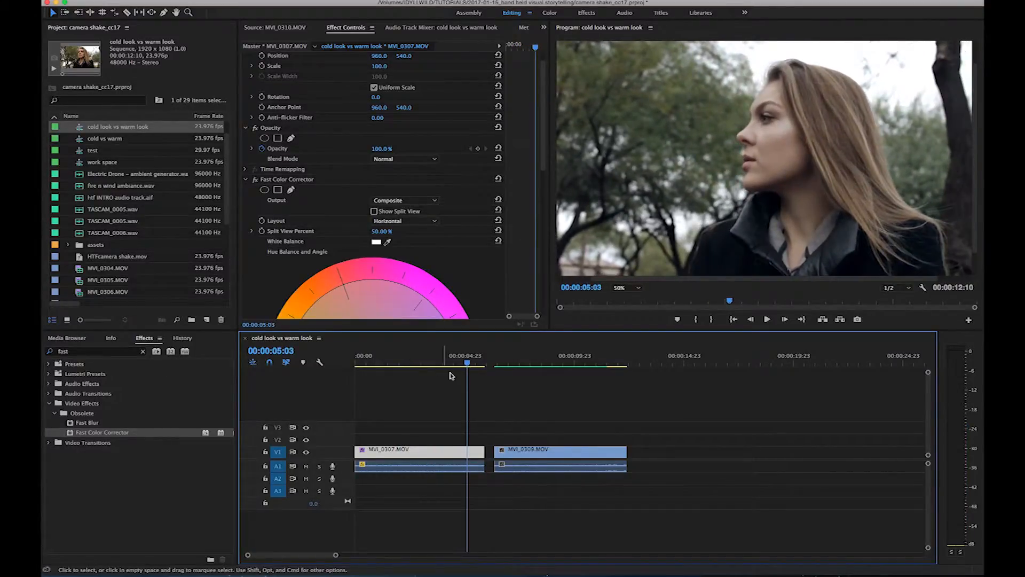
Preview the second clip, MVI_0309.MOV, then return the playhead to about 00:00:06:19 and select that clip
mouse_move(506, 359)
left_mouse_down()
mouse_move(530, 356)
mouse_move(508, 356)
left_mouse_up()
key("space")
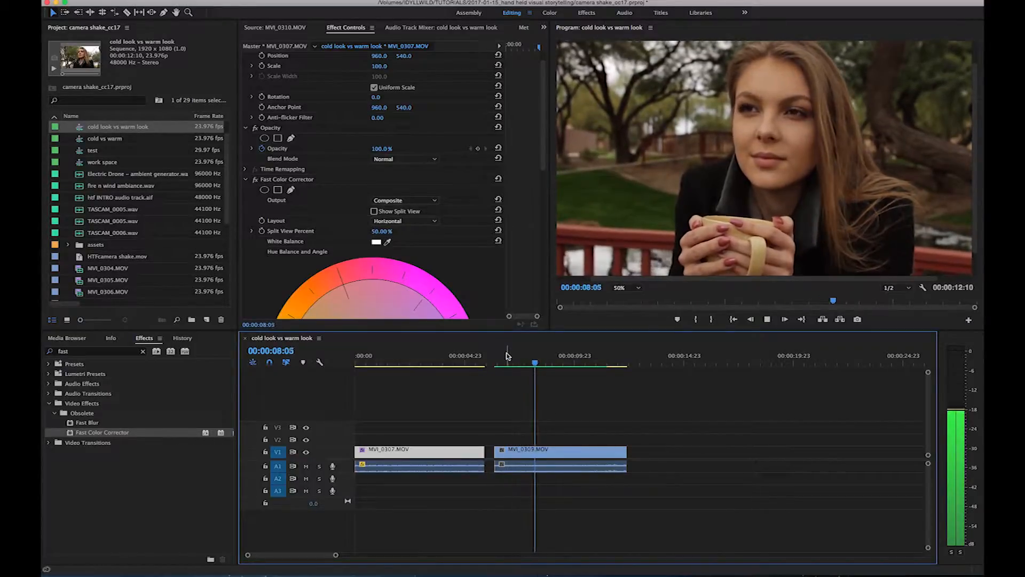
key("space")
left_click_drag(556, 365, 503, 363)
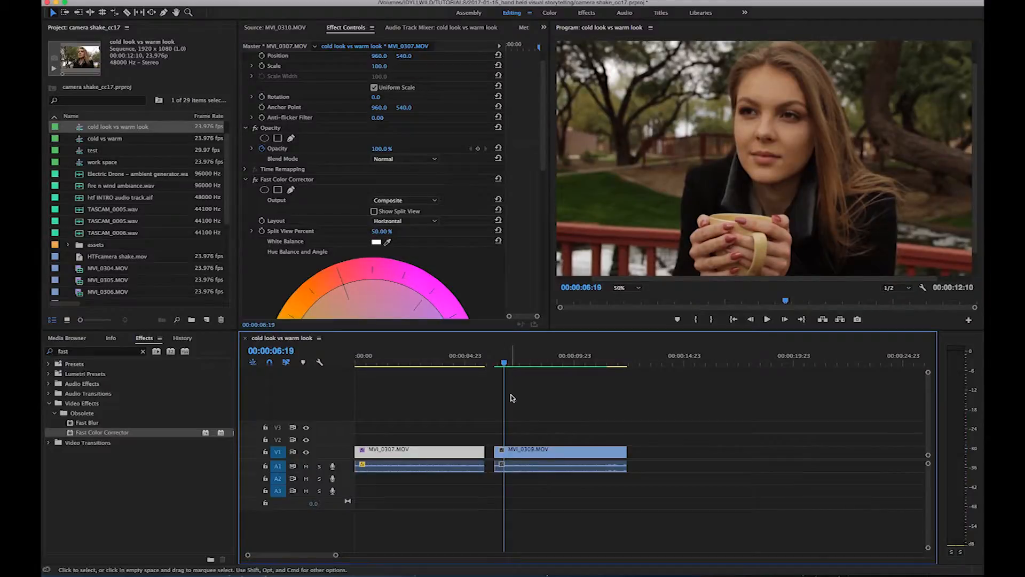
left_click(541, 453)
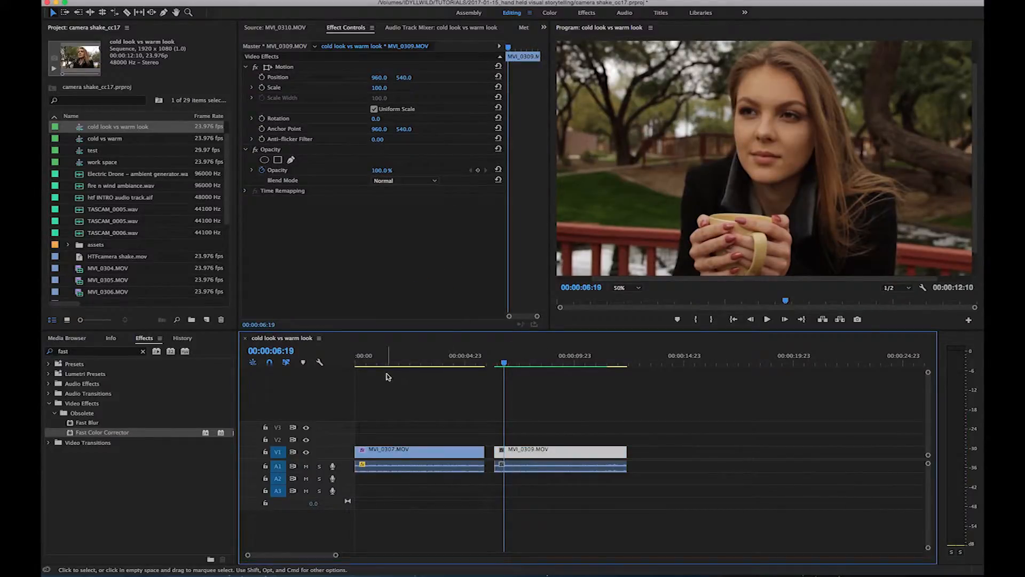
Save the project, then search the effects for "rgb" and apply RGB Curves to the second clip, MVI_0309.MOV
left_click(143, 351)
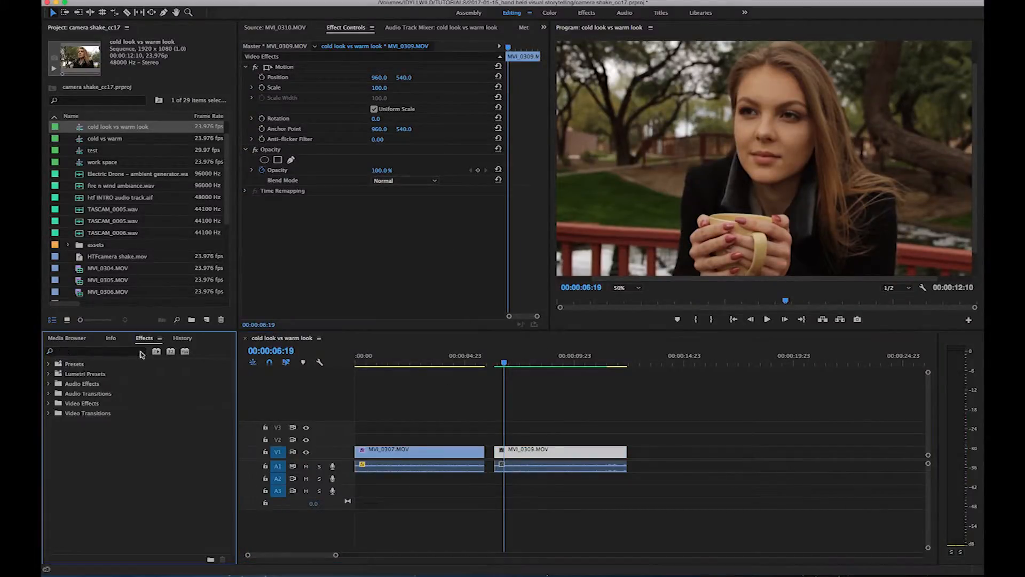
key("super+s")
left_click(88, 353)
type("rgb")
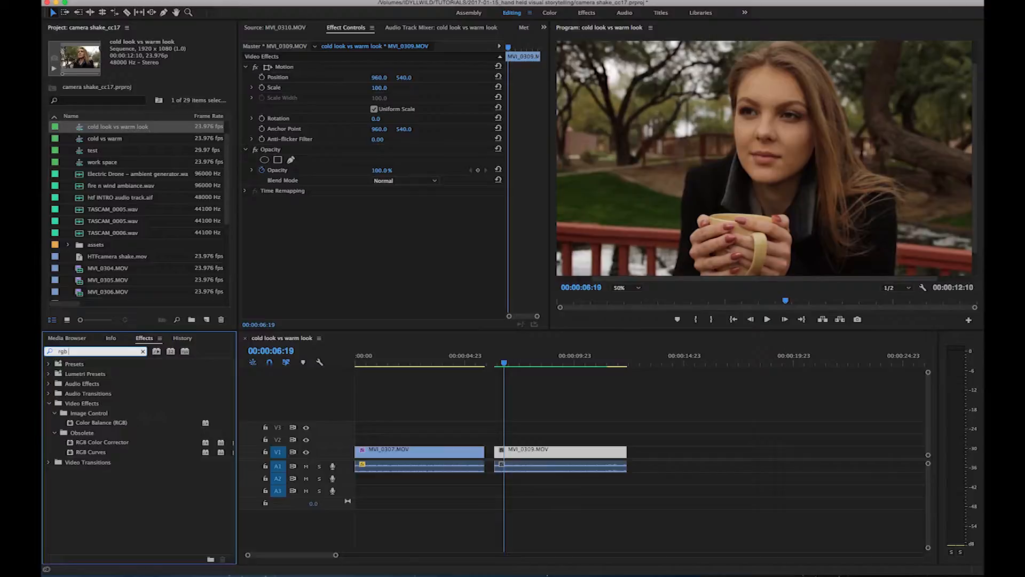
left_click_drag(70, 455, 537, 451)
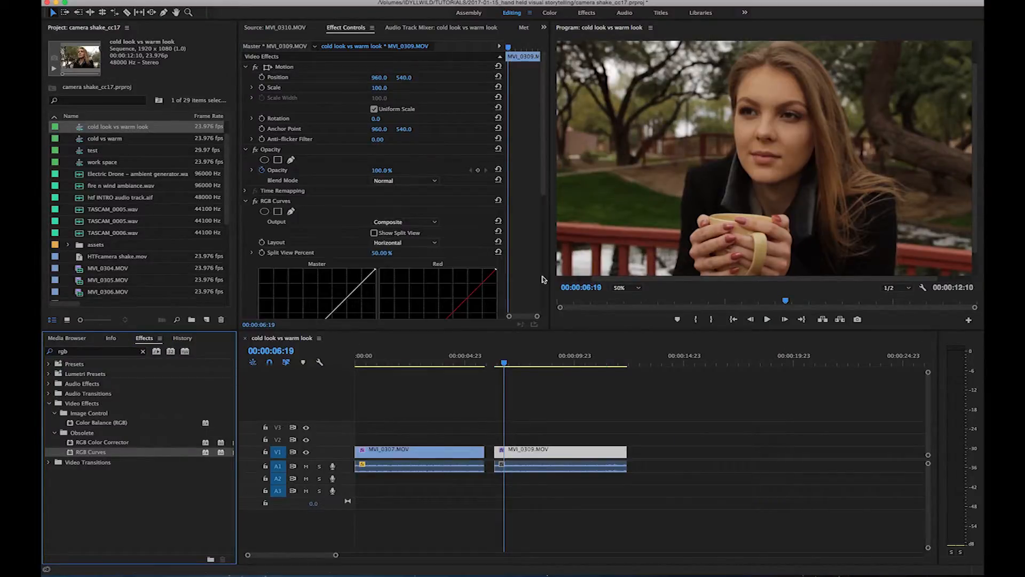
Raise the midpoint of the Master curve to brighten the clip and slightly raise the midpoint of the Red curve
left_click_drag(539, 171, 537, 275)
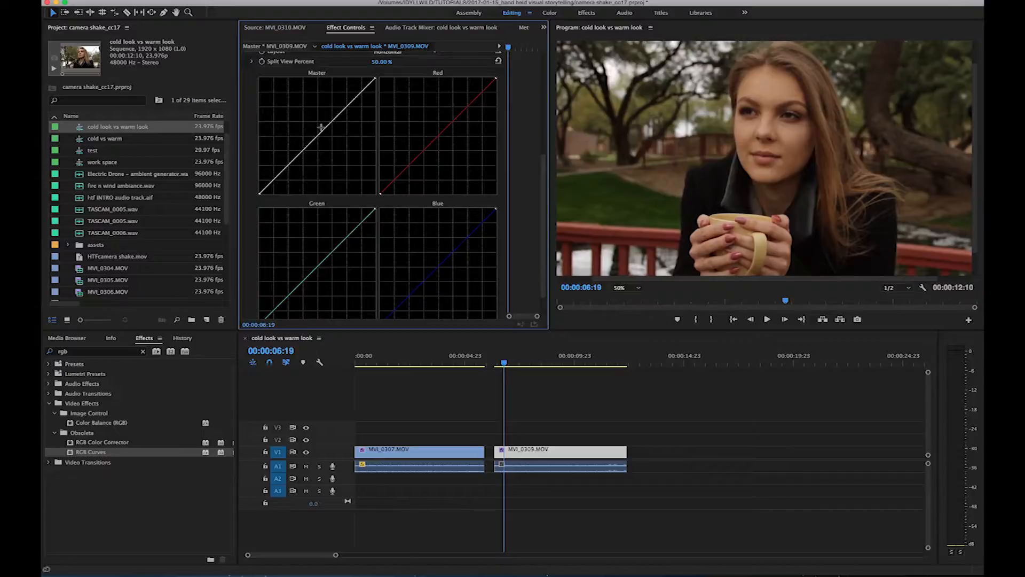
mouse_move(323, 132)
left_mouse_down()
mouse_move(314, 119)
mouse_move(318, 126)
left_mouse_up()
mouse_move(548, 203)
left_mouse_down()
mouse_move(544, 163)
mouse_move(542, 211)
left_mouse_up()
scroll(537, 211, "up", 2)
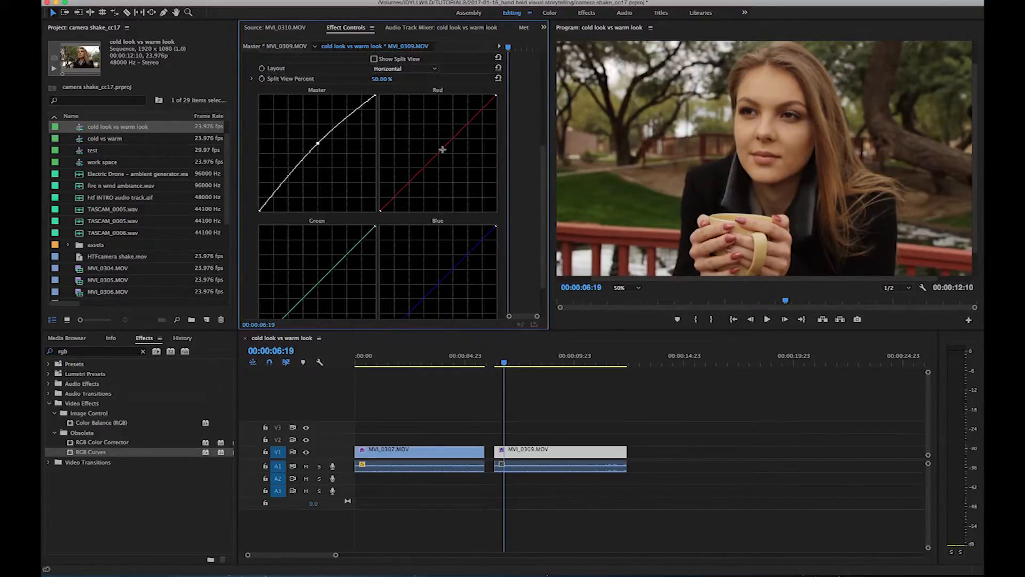
left_click_drag(440, 154, 439, 146)
mouse_move(438, 146)
left_mouse_down()
mouse_move(419, 131)
mouse_move(437, 149)
left_mouse_up()
scroll(529, 166, "down", 3)
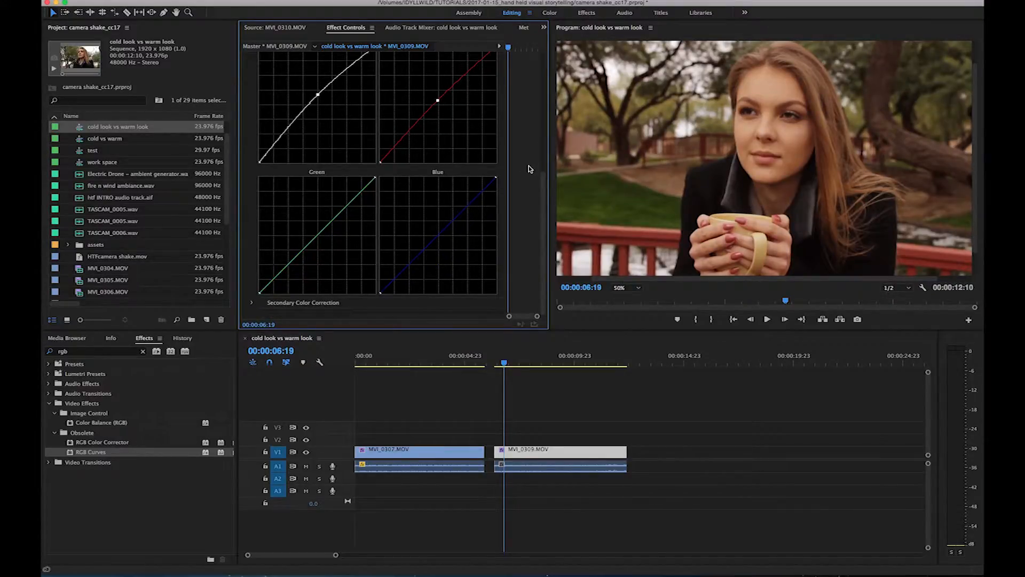
Fine-tune the warm grade by slightly raising the midpoints of the Blue, Red and Green curves
left_click_drag(327, 225, 324, 223)
key("super+z")
left_click_drag(447, 228, 437, 225)
left_click_drag(437, 100, 437, 99)
left_click_drag(320, 234, 319, 231)
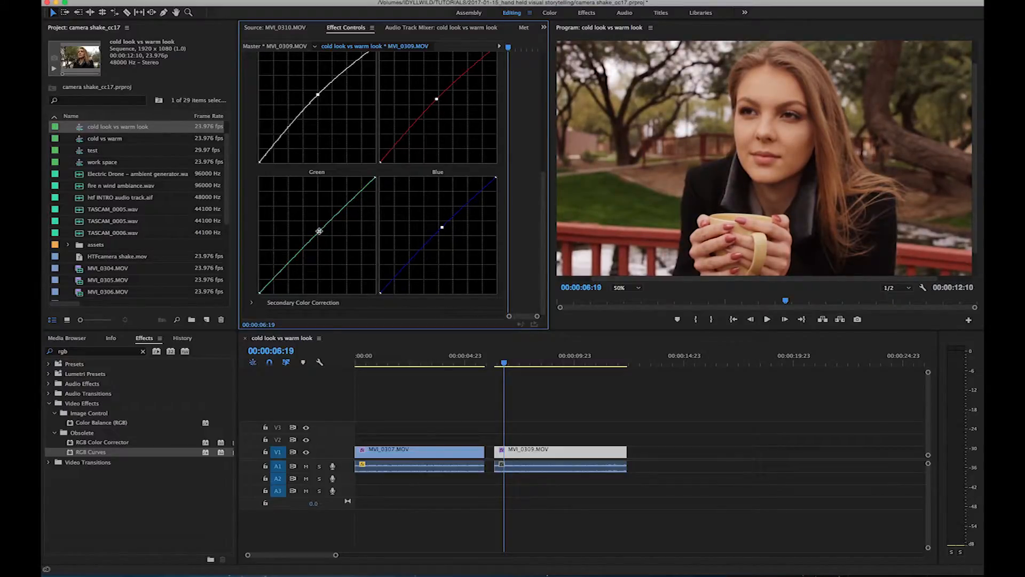
scroll(525, 140, "up", 3)
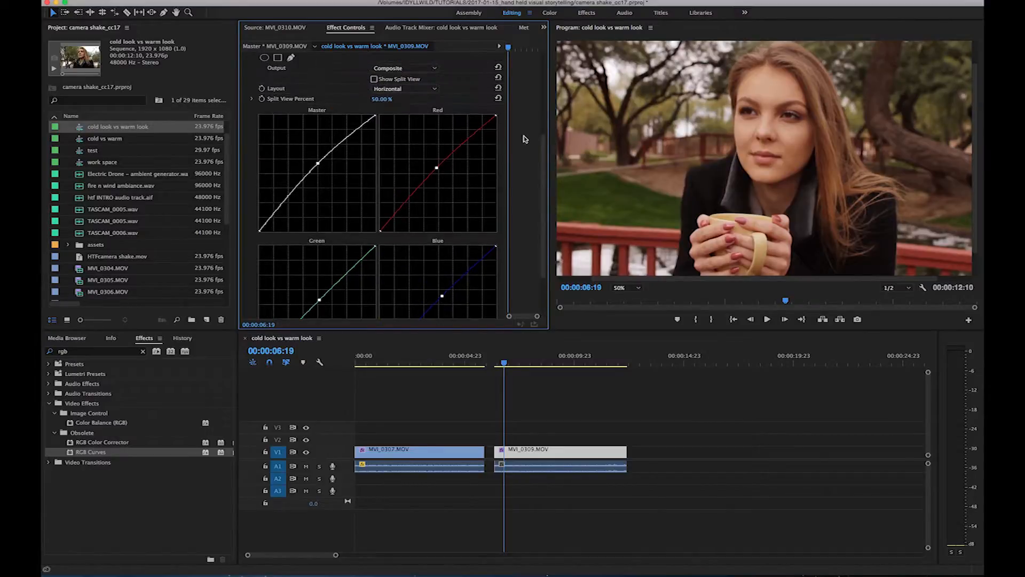
scroll(524, 139, "down", 3)
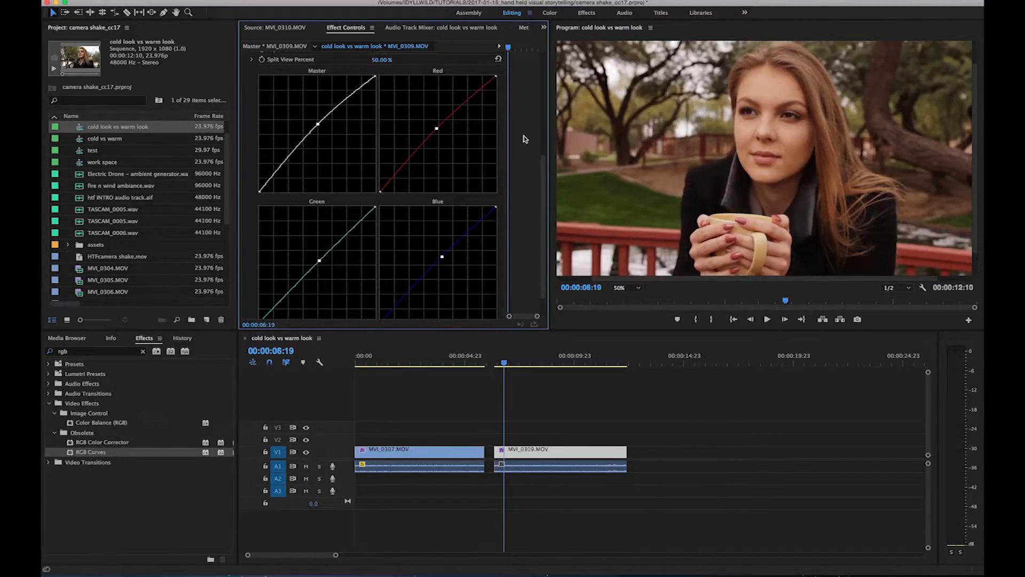
scroll(524, 140, "up", 3)
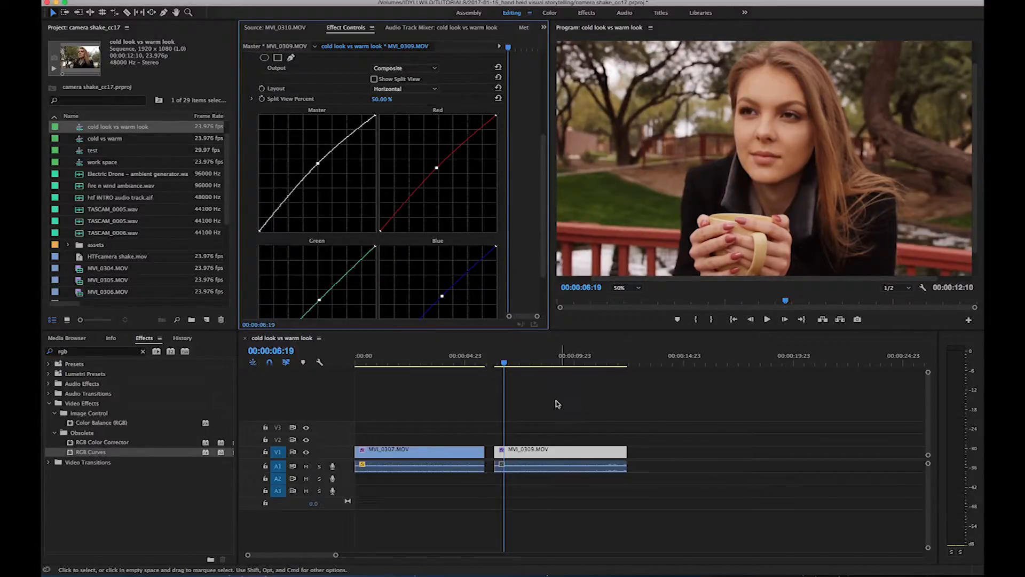
Duplicate the graded MVI_0309.MOV clip and place the copy on V2 directly above the original
left_click(551, 451)
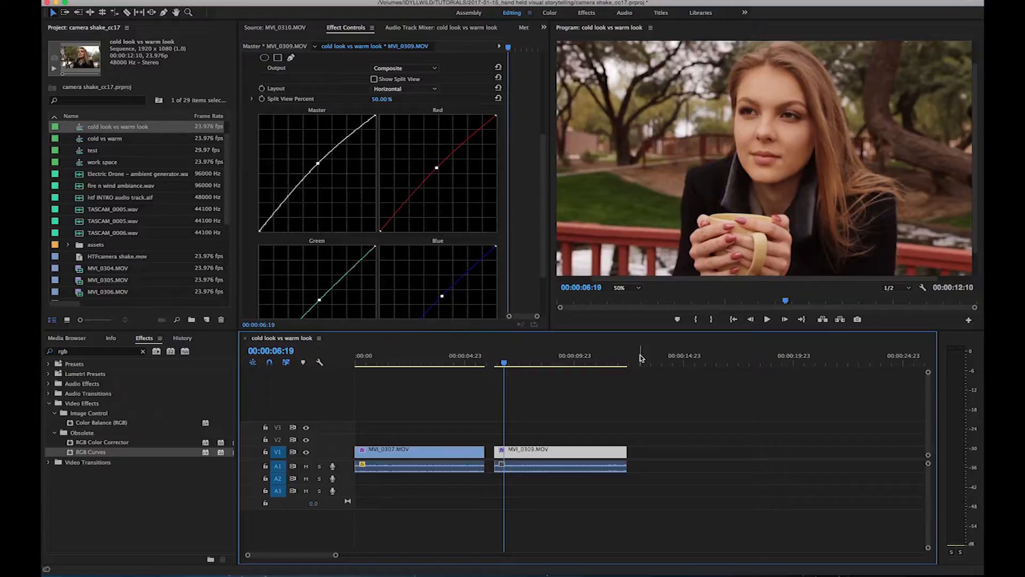
left_click(640, 357)
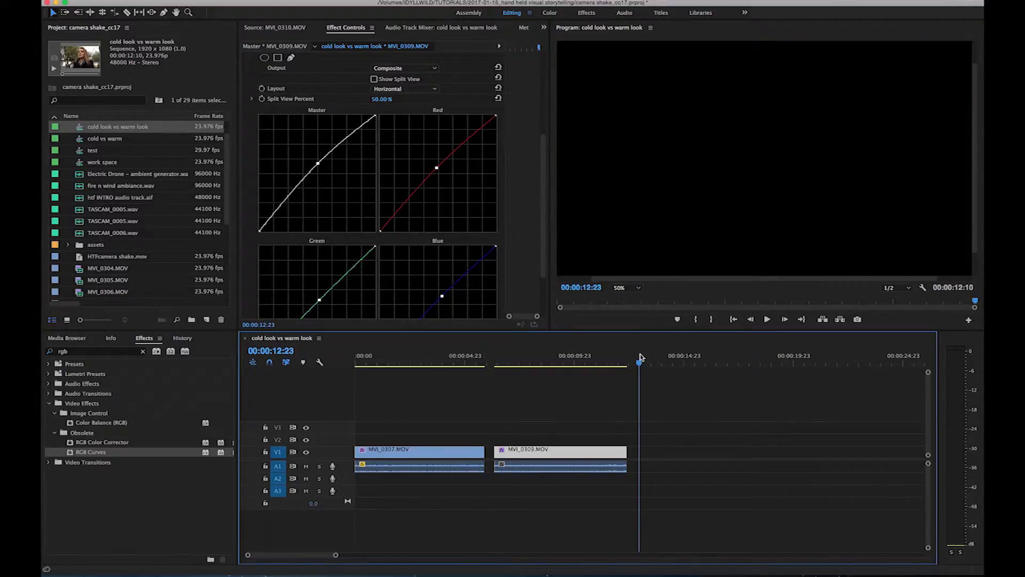
key("super+v")
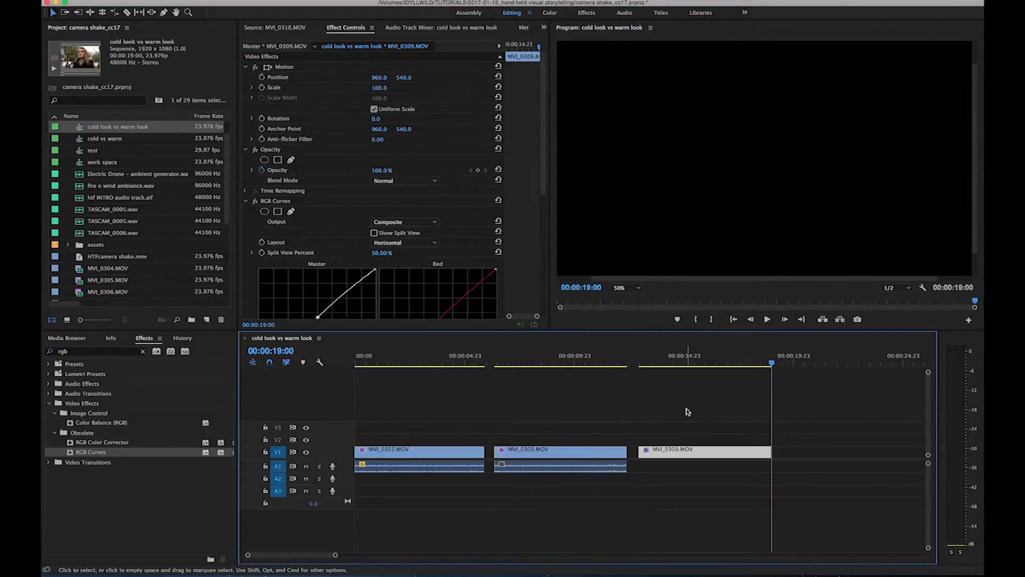
left_click_drag(686, 455, 541, 446)
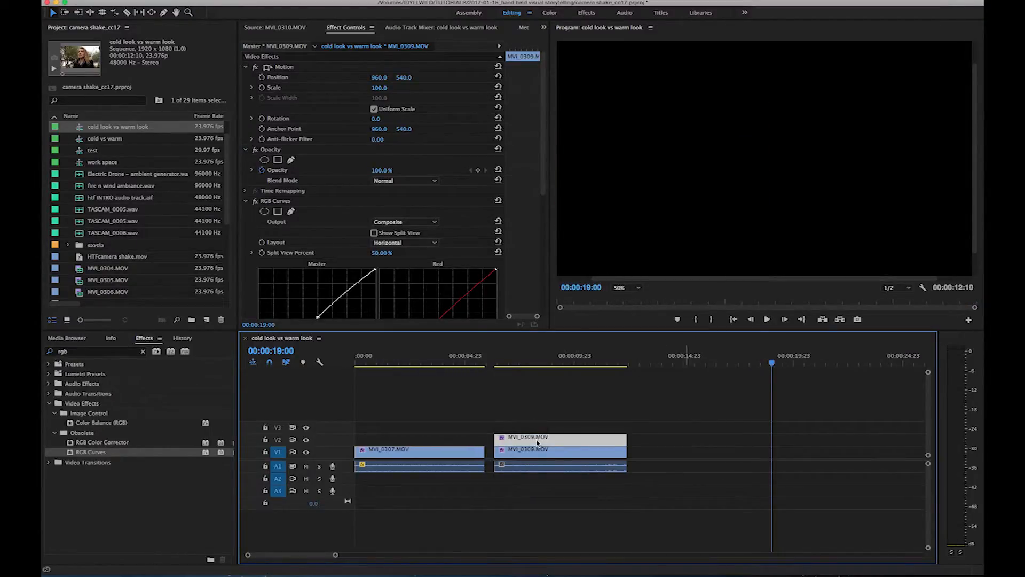
Apply Gaussian Blur to the V2 copy of MVI_0309.MOV and set its blurriness to 12
left_click(538, 358)
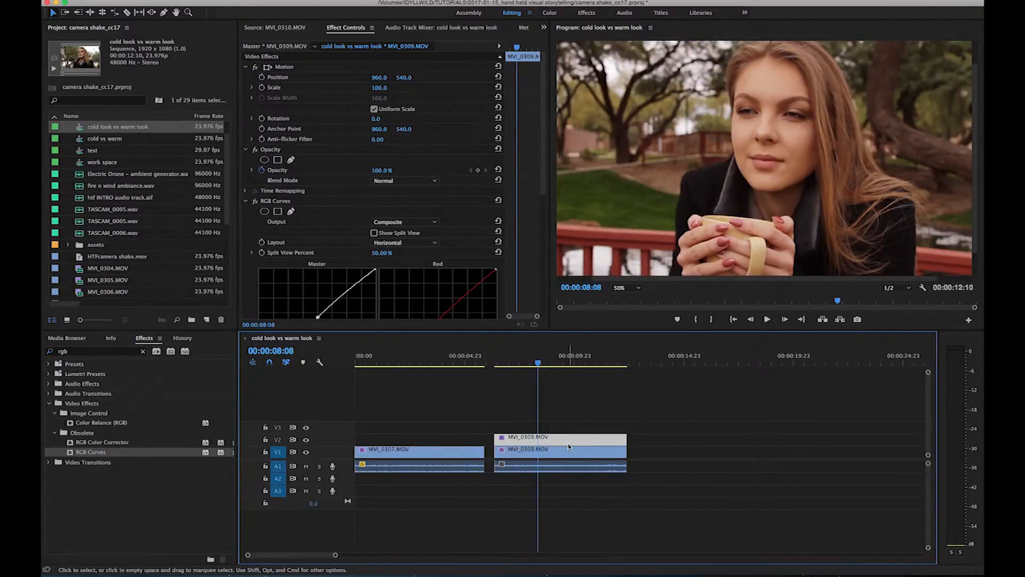
left_click(102, 351)
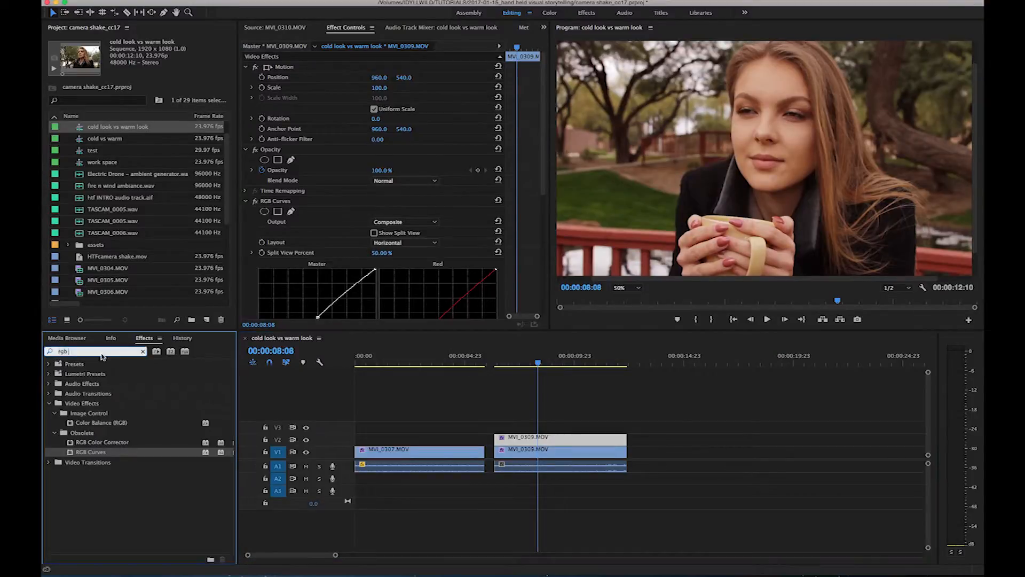
type("gaus")
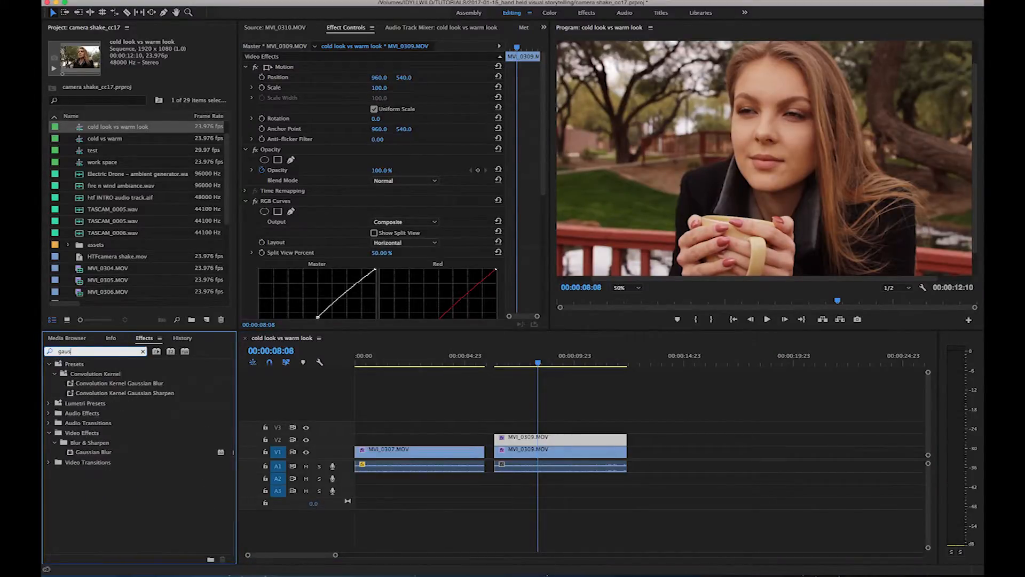
left_click(72, 453)
left_click_drag(72, 454, 534, 439)
left_click_drag(542, 168, 542, 373)
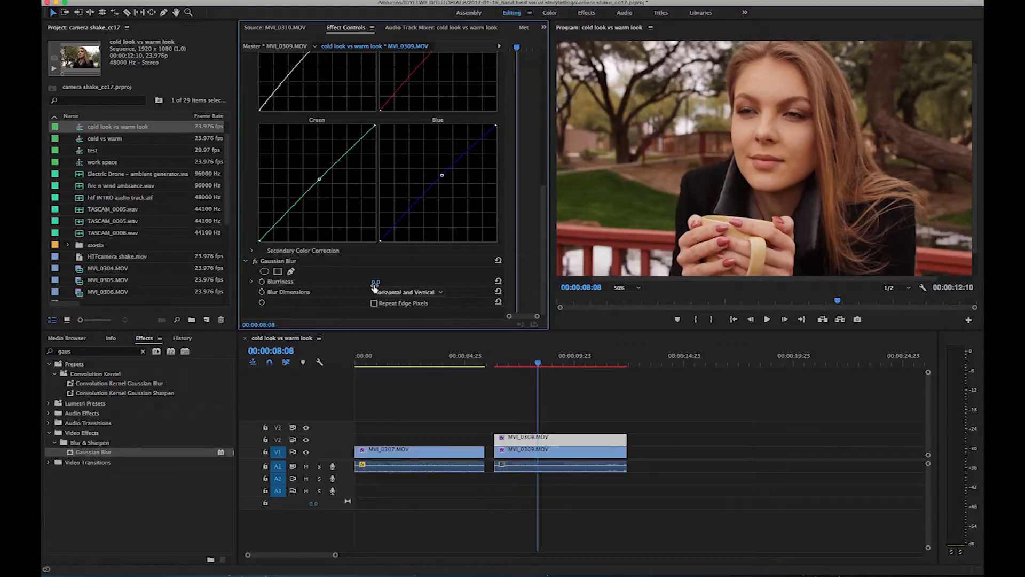
left_click_drag(376, 282, 385, 281)
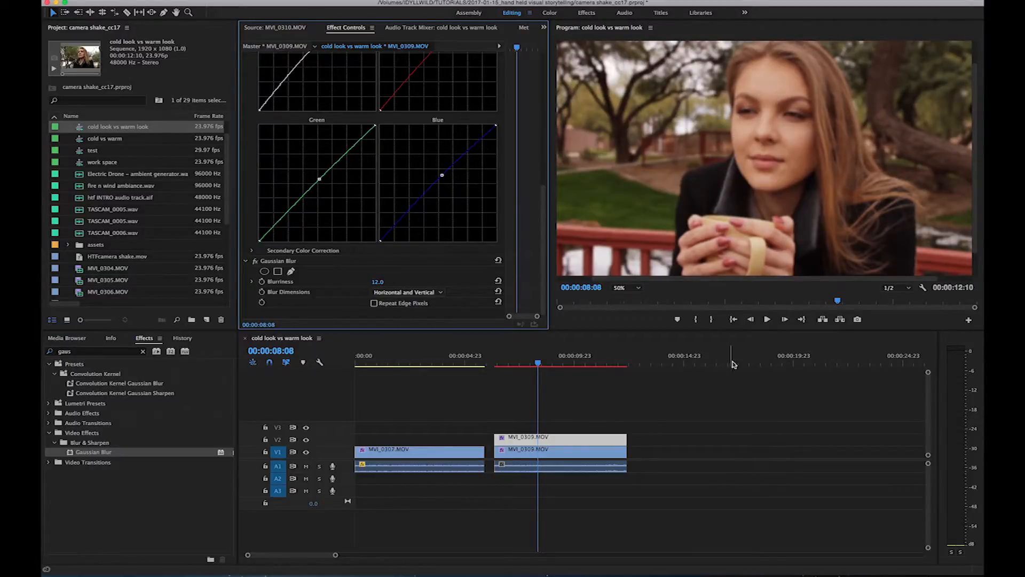
Set the V2 copy's opacity to 50% and its blend mode to Lighter Color
scroll(388, 303, "up", 10)
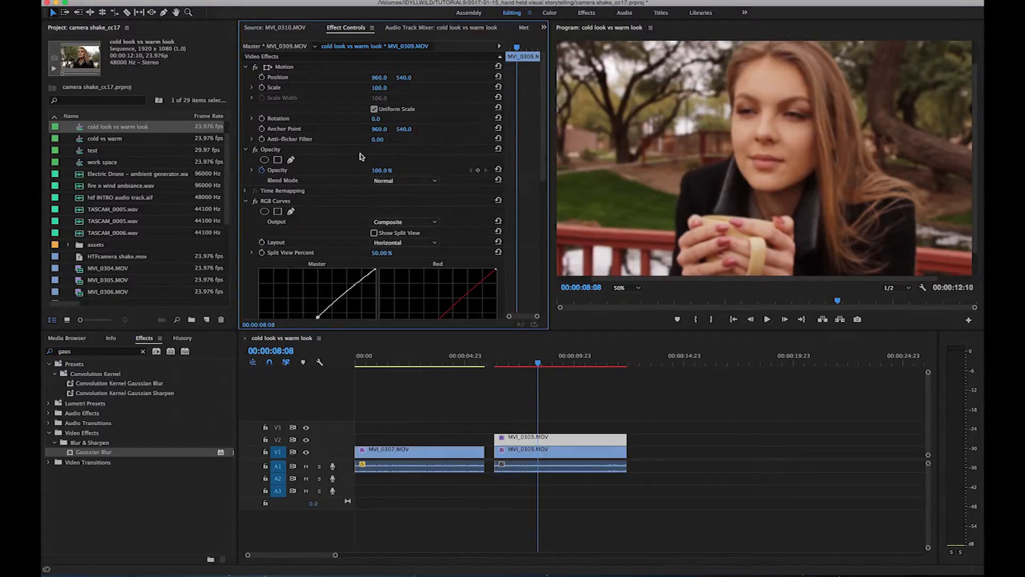
left_click(382, 170)
type("50")
key("Return")
left_click(436, 183)
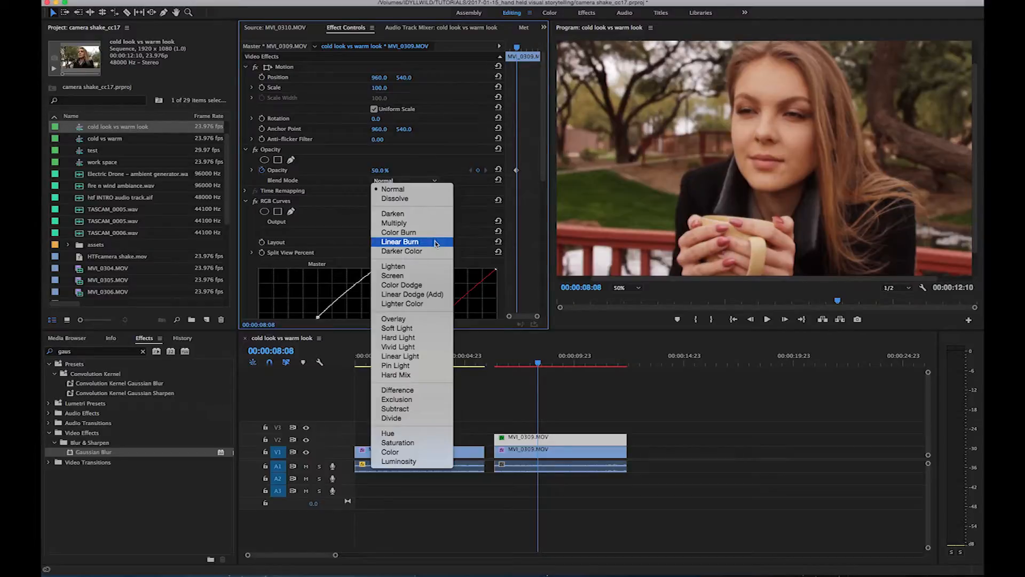
left_click(413, 303)
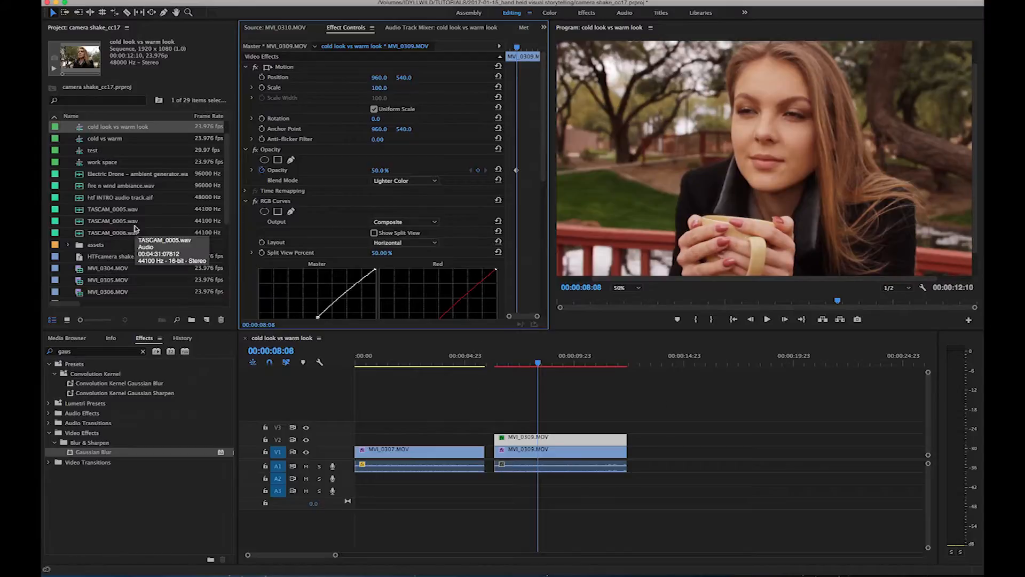
Create a white (FFFFFF) color matte with the sequence's default settings and name it "white"
left_click(207, 319)
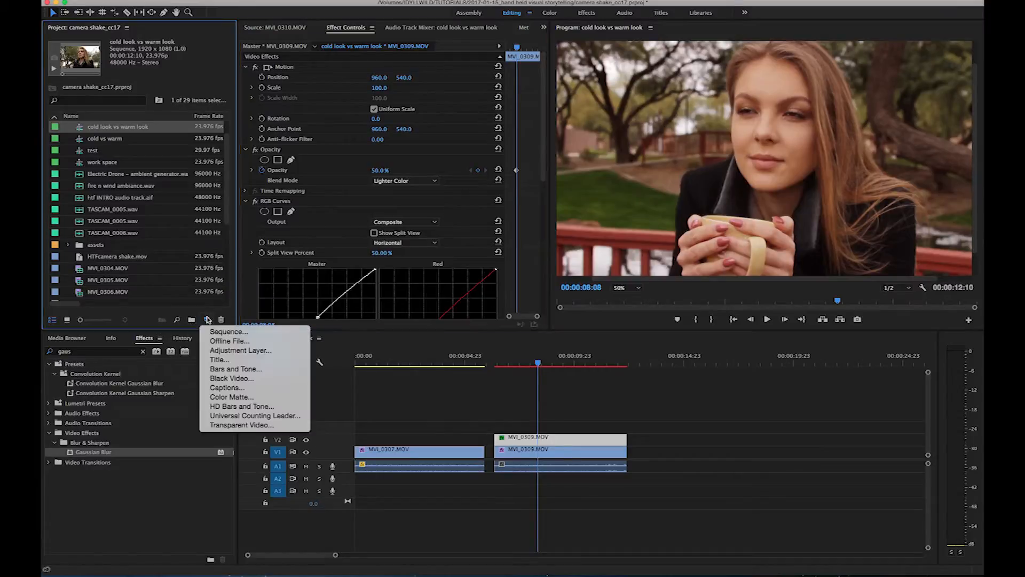
left_click(231, 397)
left_click(589, 326)
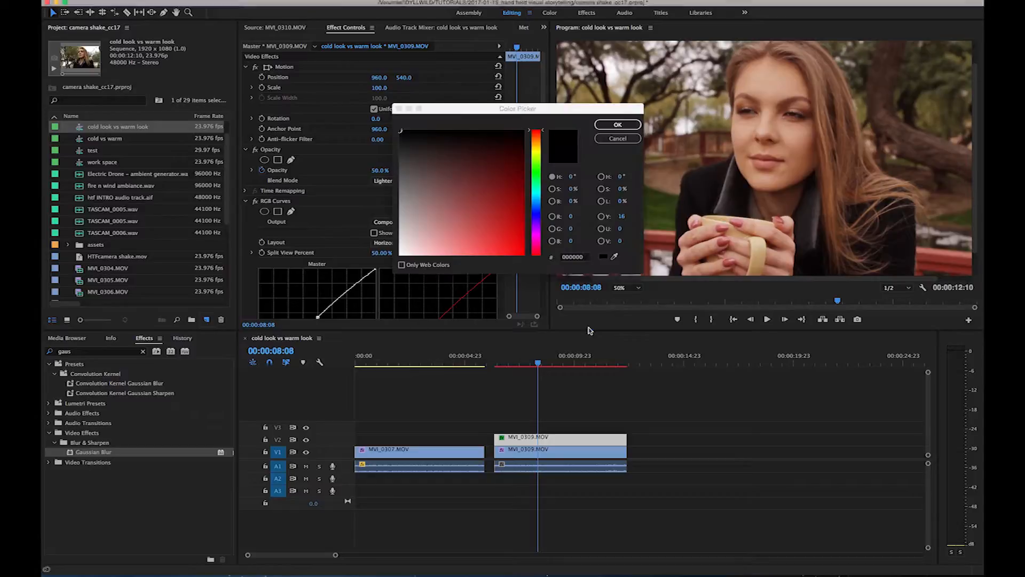
left_click_drag(405, 132, 403, 258)
left_click(618, 125)
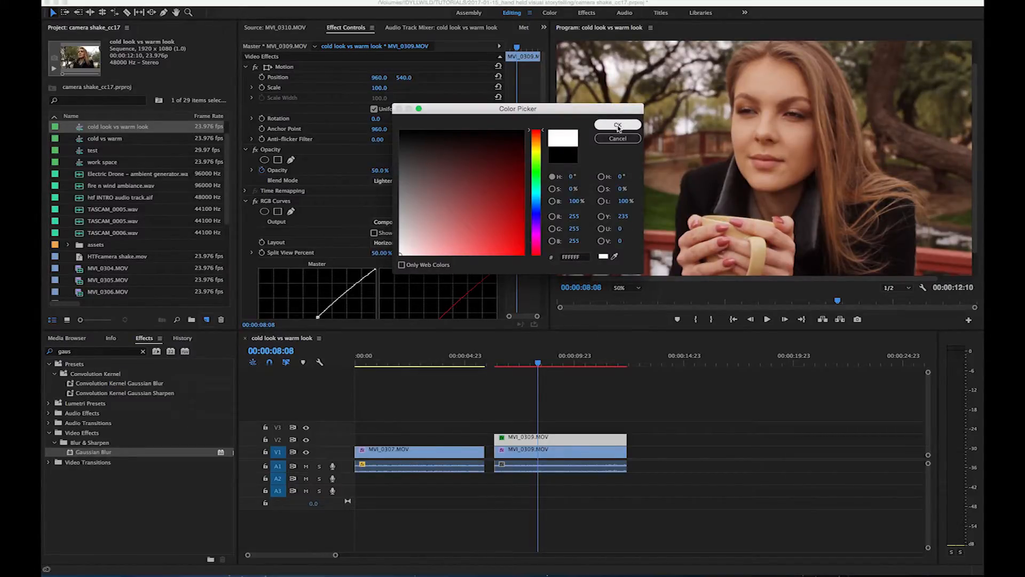
type("white")
key("Return")
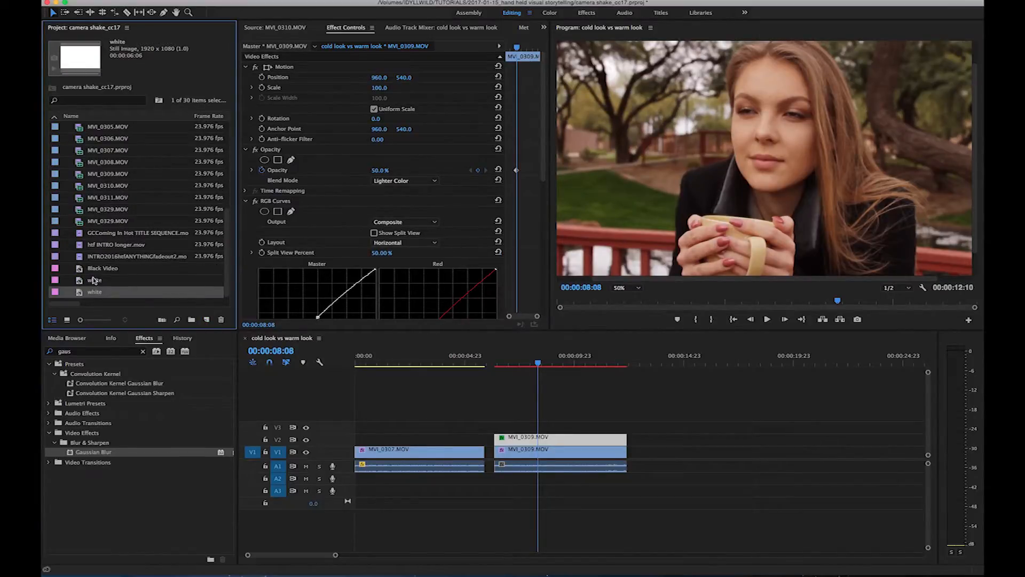
Place the white matte on V3 above the second clip and trim it to end with that clip
left_click_drag(184, 315, 496, 427)
left_click_drag(631, 426, 627, 427)
key("space")
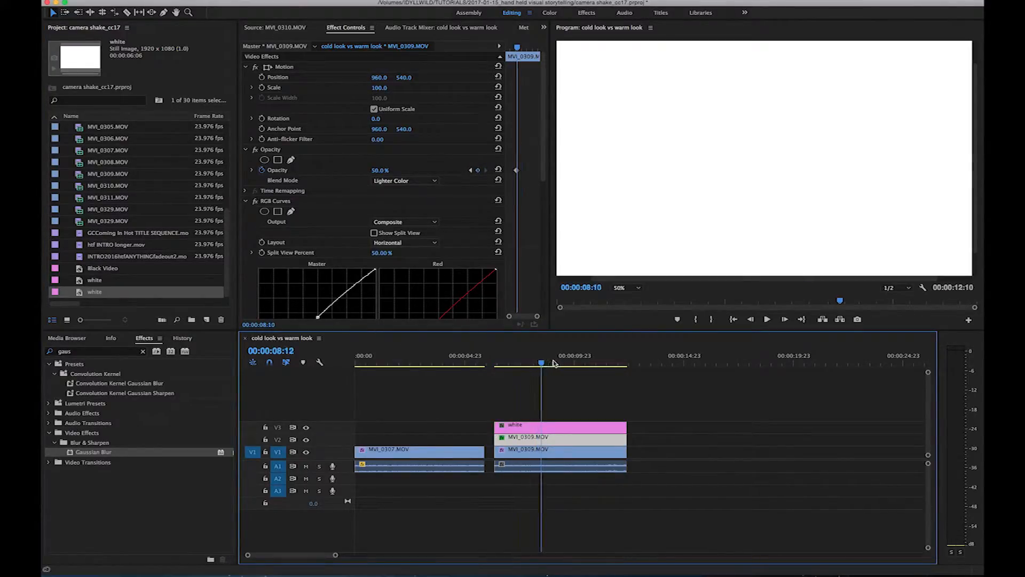
Add an elliptical opacity mask to the white matte and invert it
left_click(579, 427)
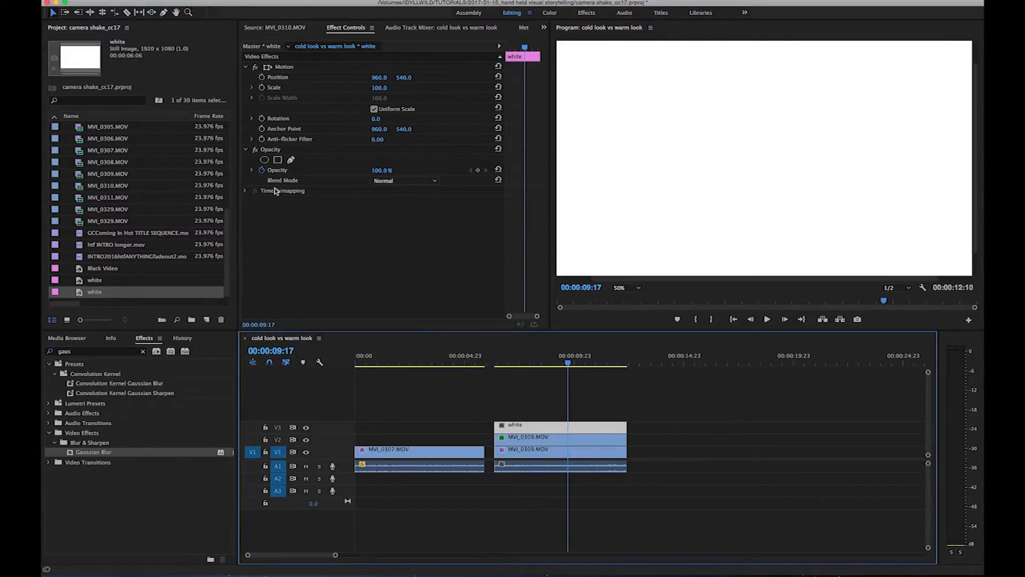
left_click(264, 160)
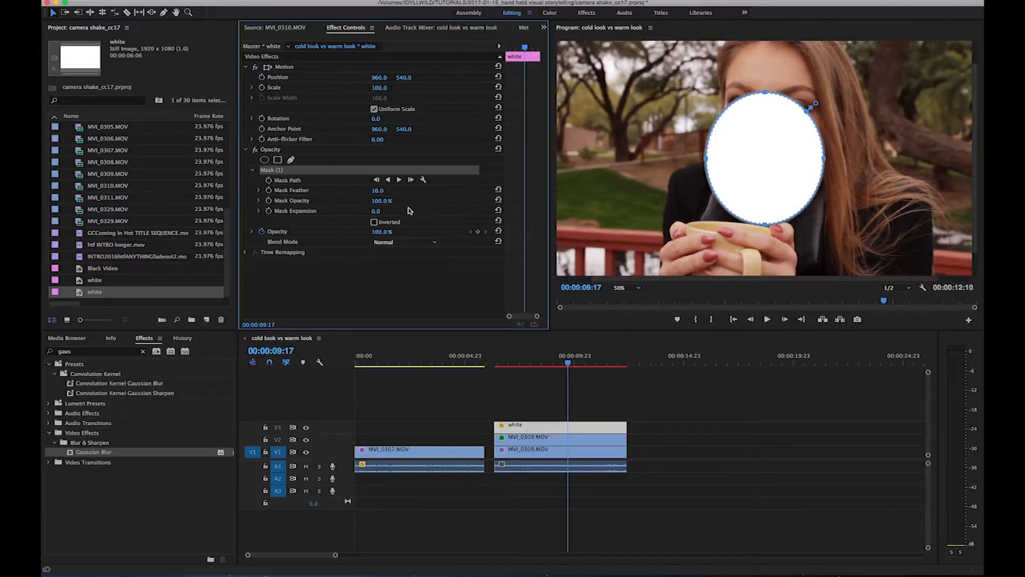
left_click(373, 222)
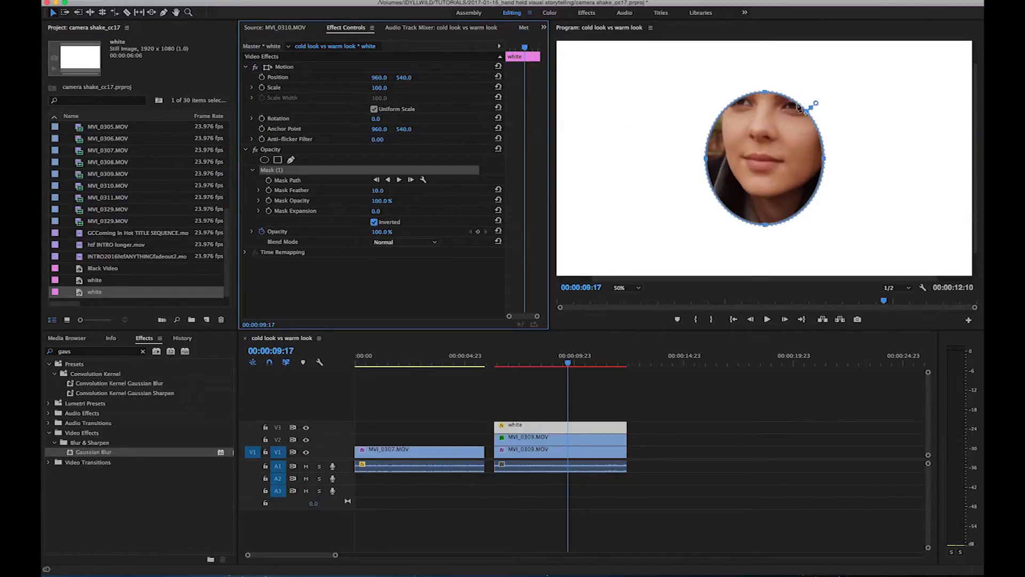
Reshape the elliptical mask so its outline fits closely around the woman's face
left_click_drag(765, 95, 767, 65)
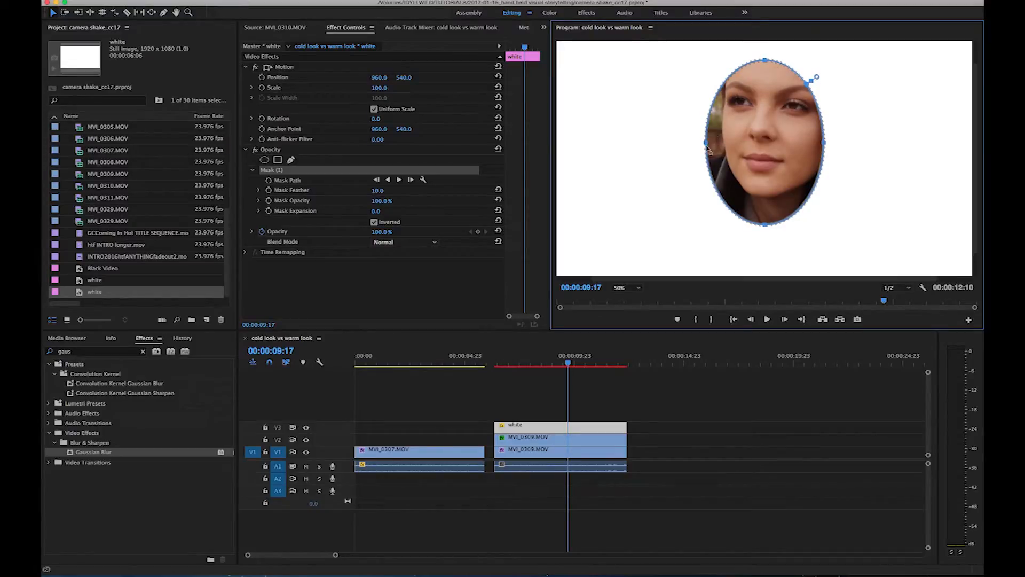
mouse_move(706, 142)
left_mouse_down()
mouse_move(726, 140)
mouse_move(721, 131)
left_mouse_up()
left_click_drag(772, 225, 768, 202)
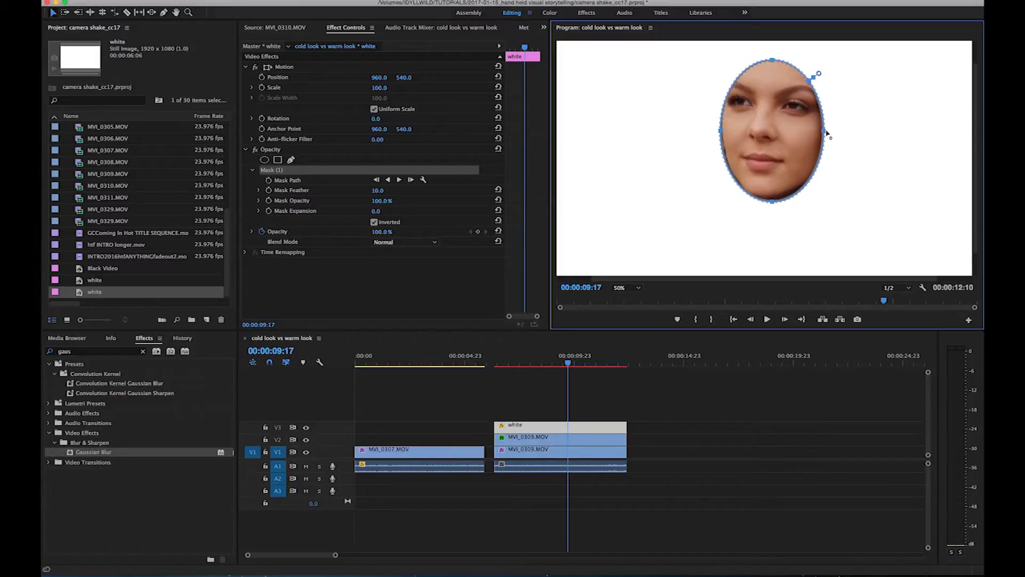
left_click_drag(824, 134, 818, 133)
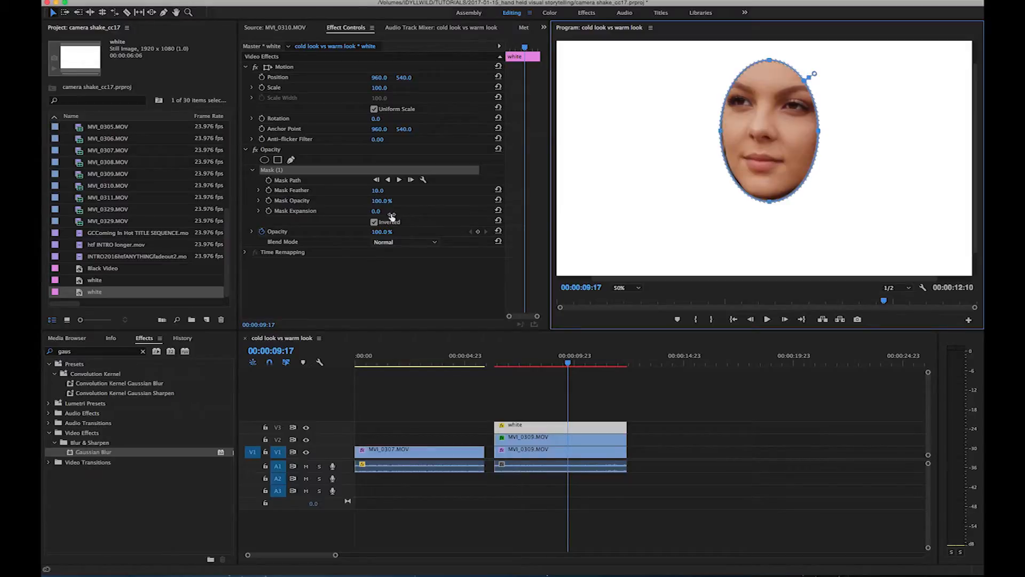
Set the white matte's mask expansion to 339 and its mask feather to 504 for a soft vignette
left_click_drag(377, 214, 554, 213)
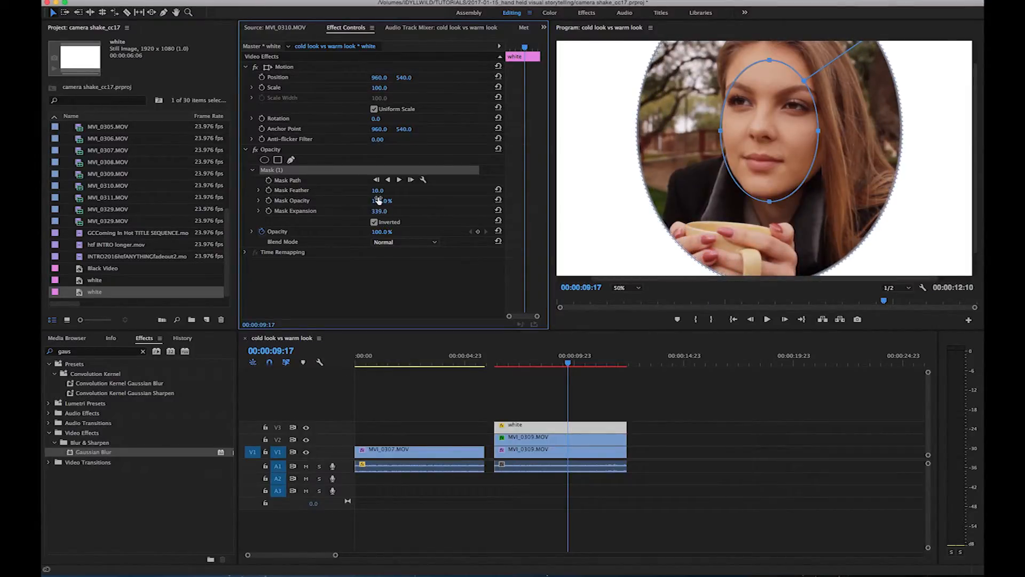
left_click_drag(377, 190, 641, 190)
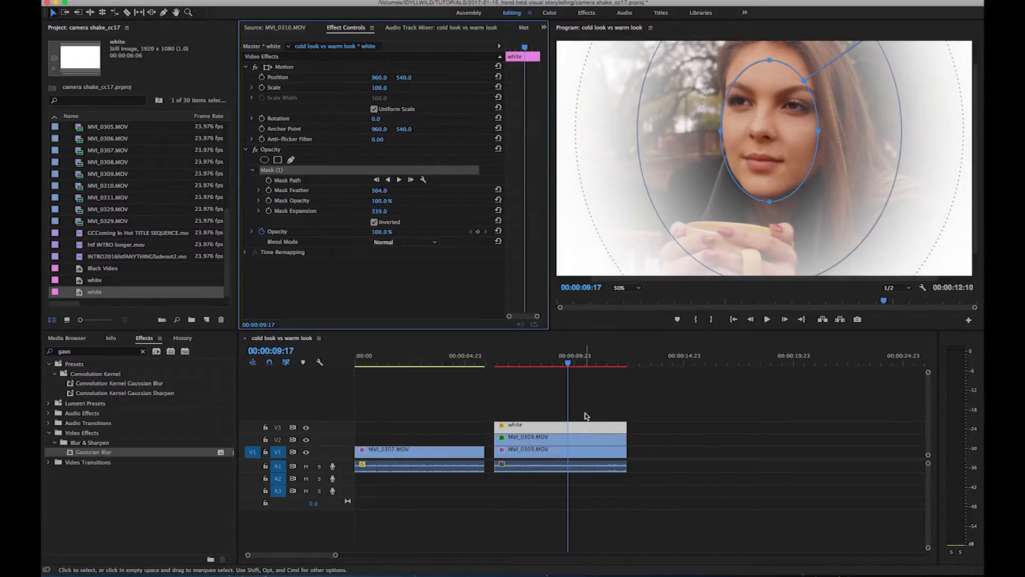
Lower the white matte's opacity to 42% and set its blend mode to Overlay
left_click(671, 408)
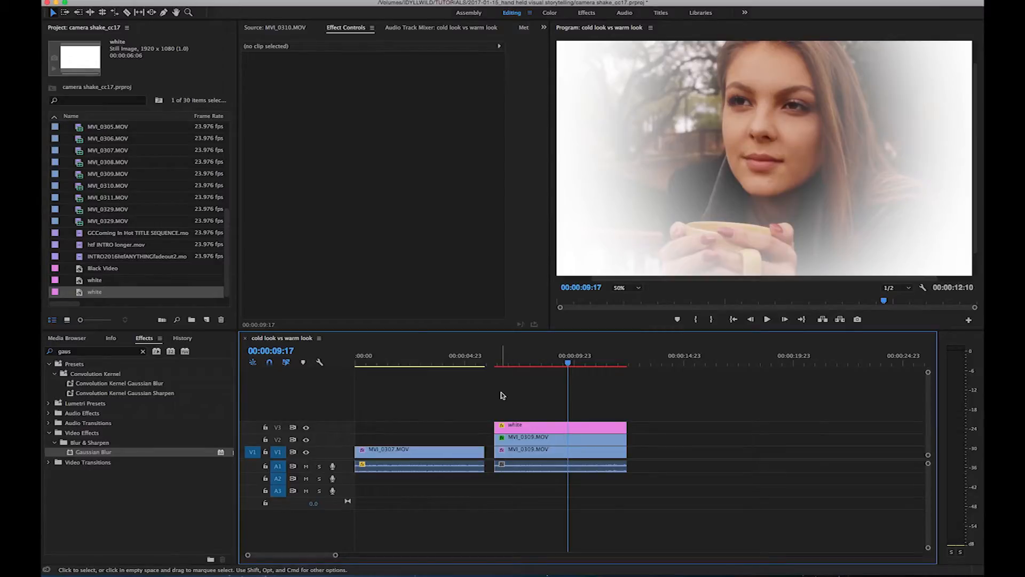
left_click(585, 426)
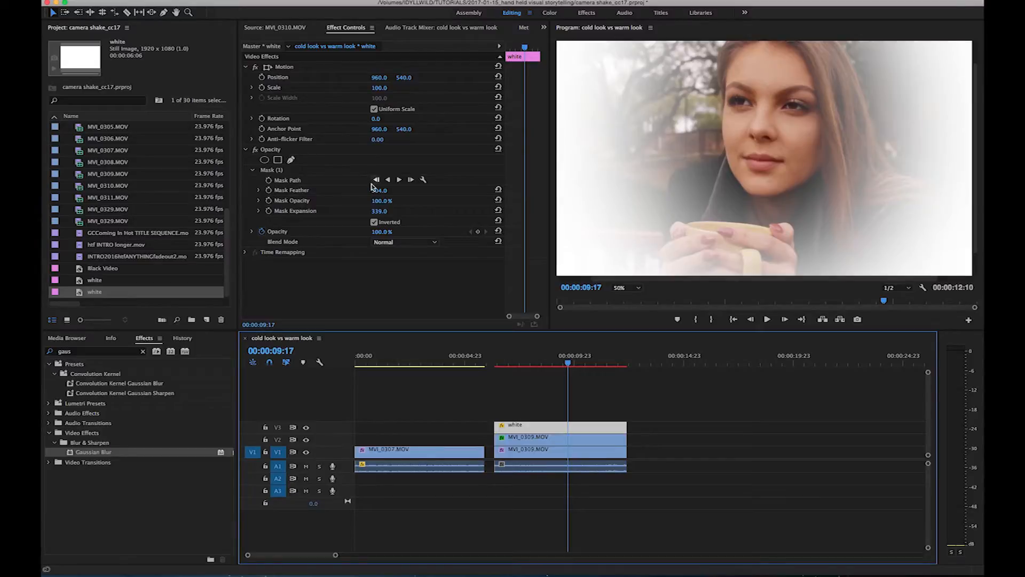
left_click(303, 152)
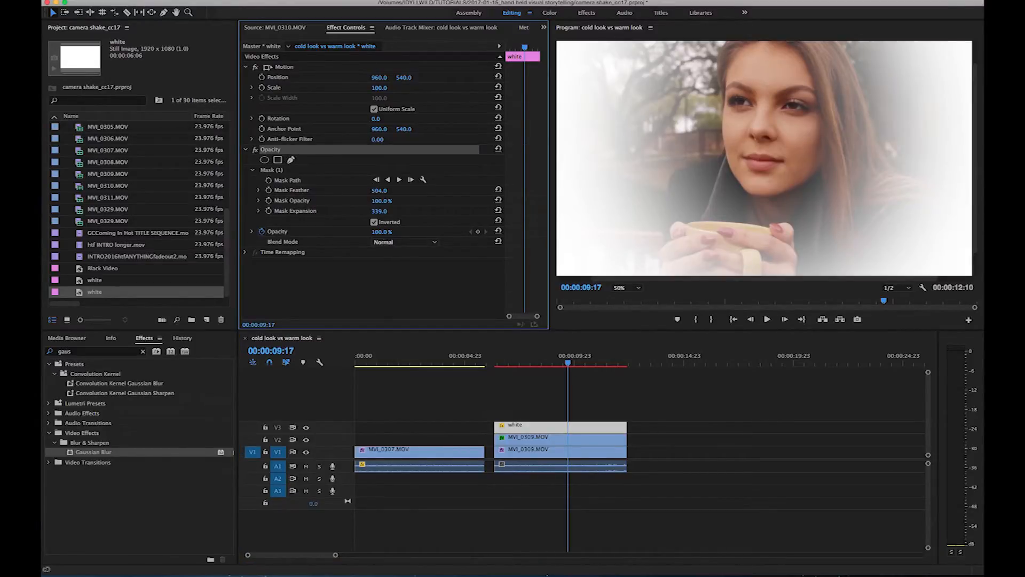
left_click_drag(380, 232, 352, 232)
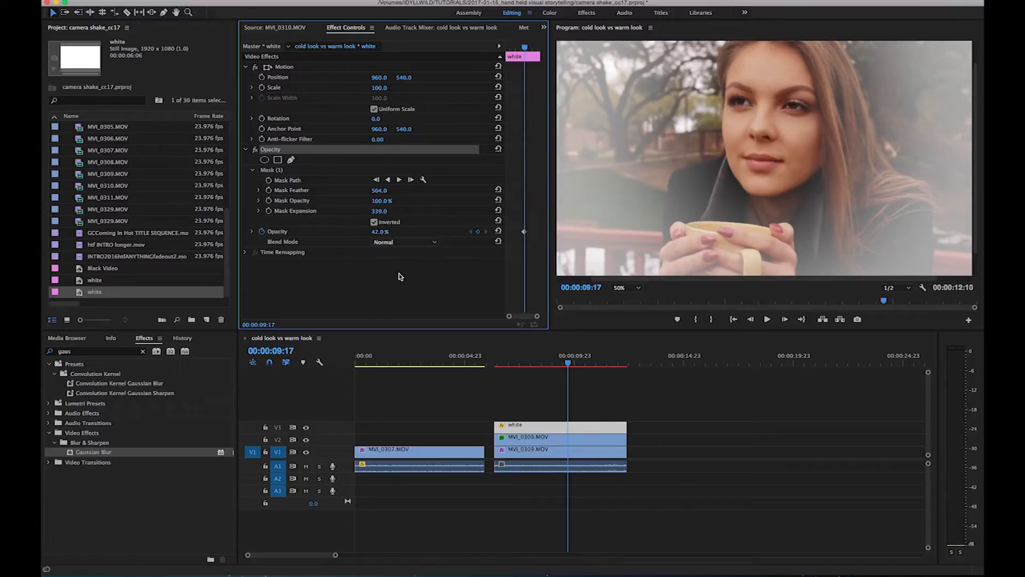
left_click(436, 245)
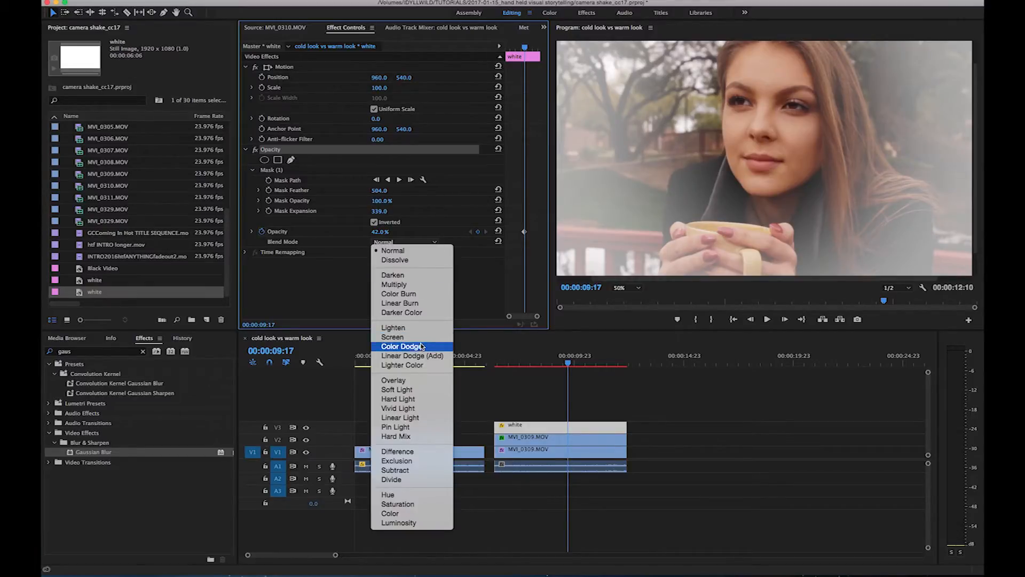
left_click(412, 380)
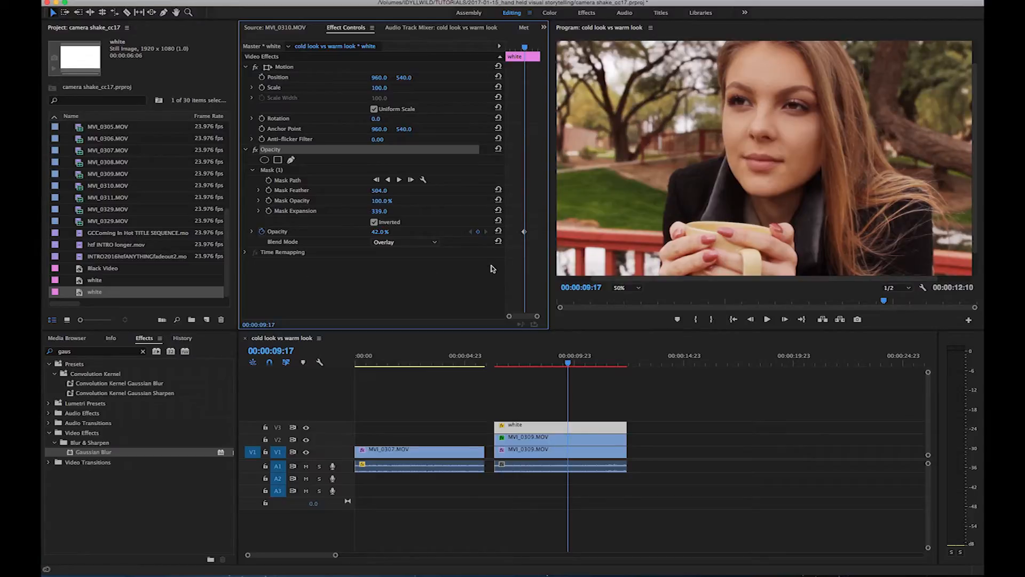
Raise the midpoint of the red curve slightly in the RGB Curves effect of the MVI_0309 overlay clip on V2
left_click(553, 439)
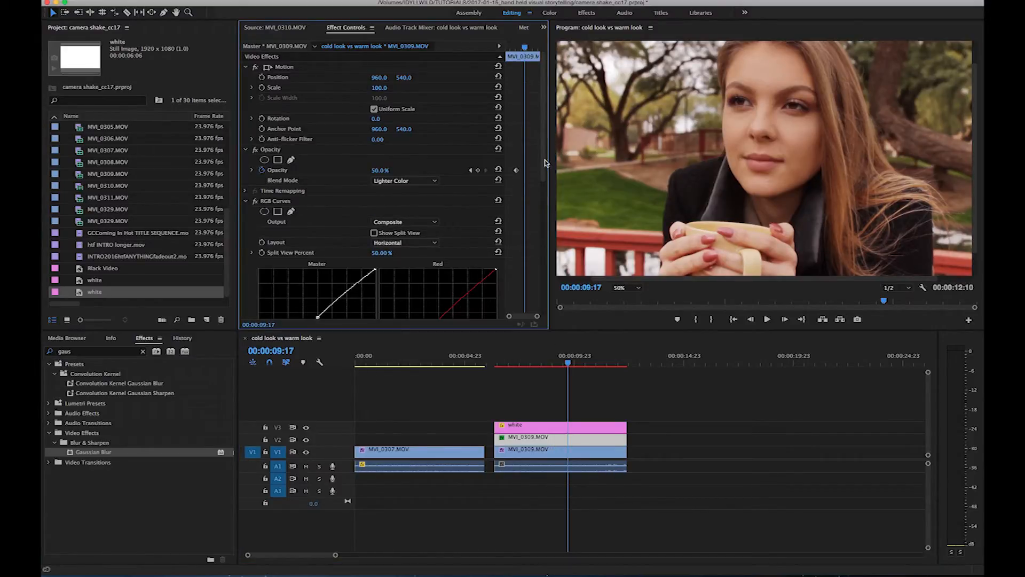
scroll(546, 163, "down", 5)
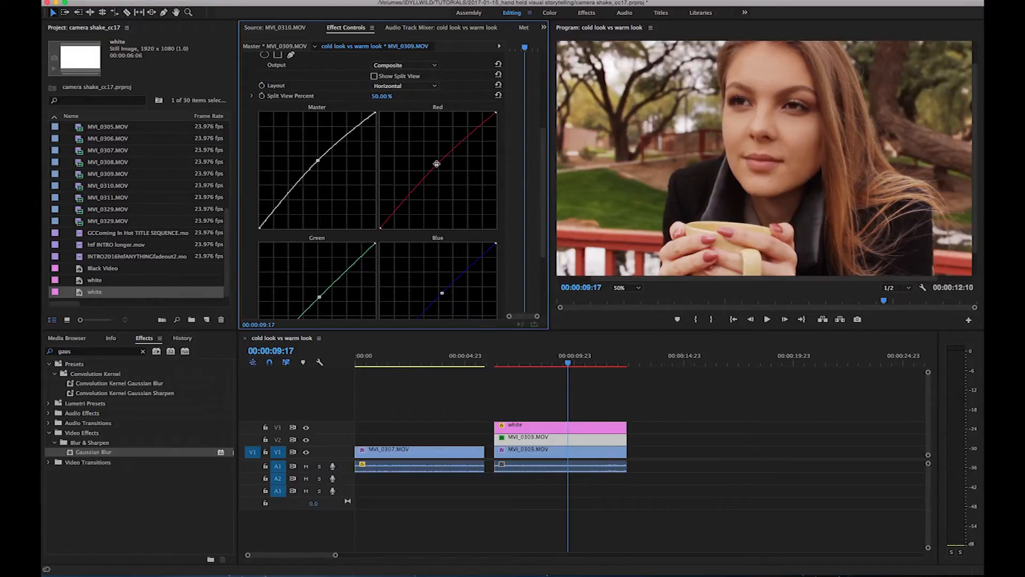
left_click_drag(437, 164, 432, 161)
left_click(527, 386)
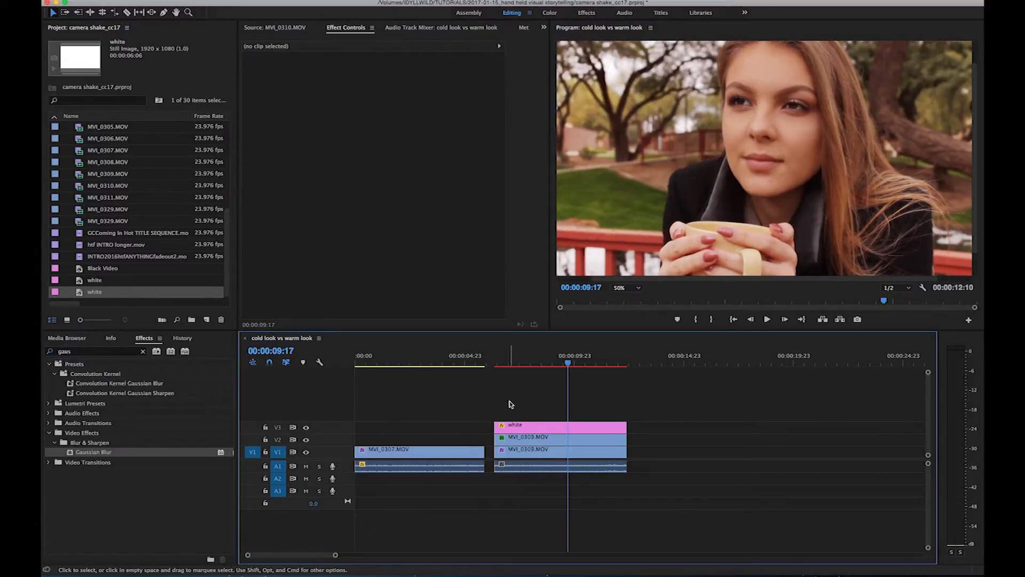
Play back the second clip from near its start to review the warm look
left_click(516, 361)
mouse_move(517, 359)
left_mouse_down()
mouse_move(559, 359)
mouse_move(516, 352)
left_mouse_up()
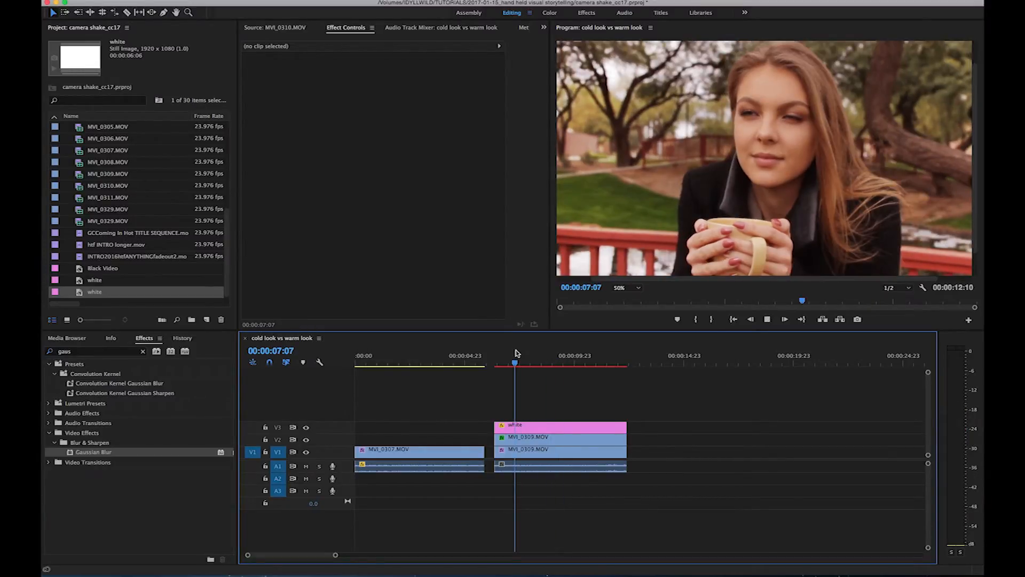
key("space")
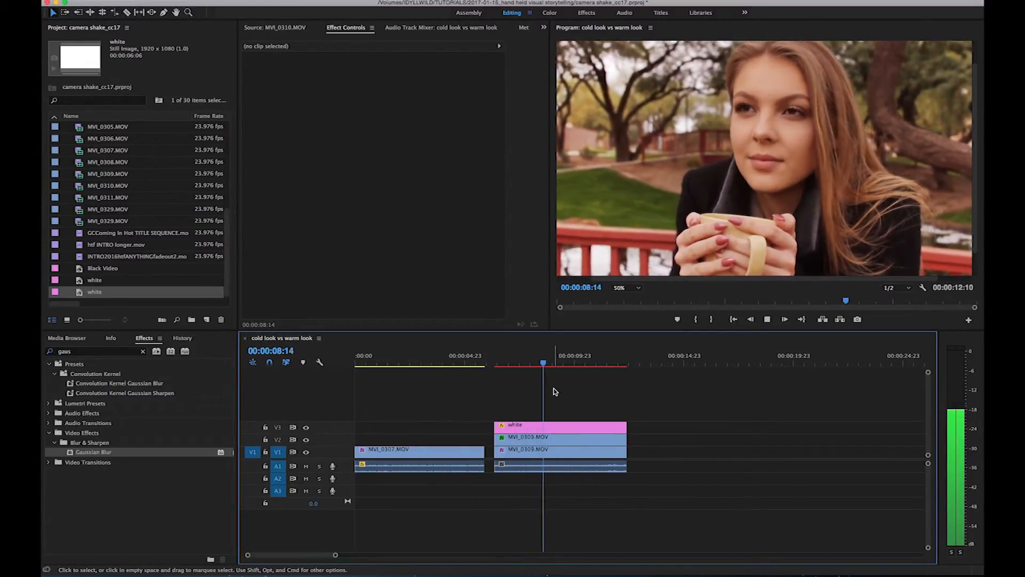
key("space")
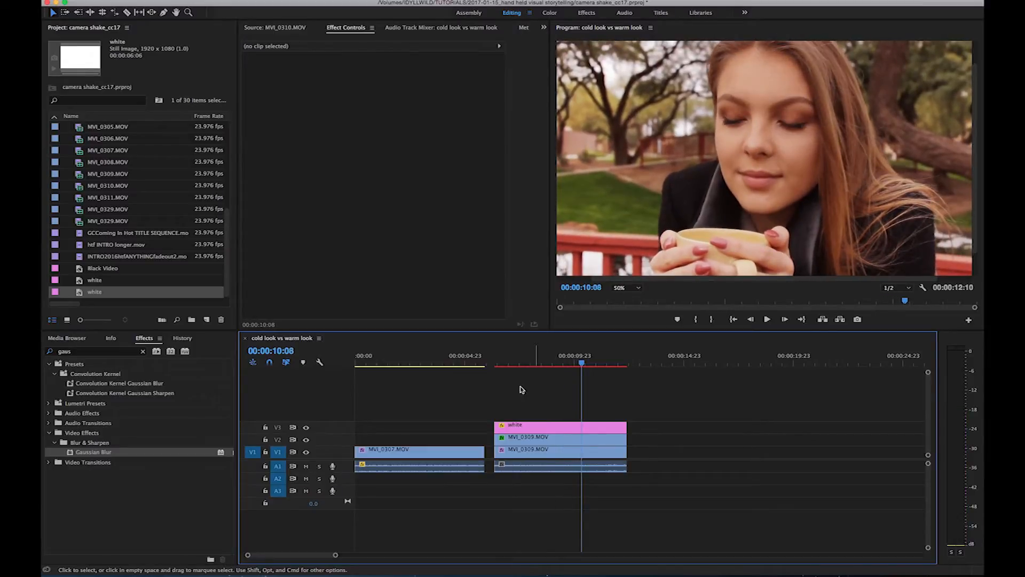
Play back the first clip twice from about one second in to review the cold look
left_click(380, 354)
key("space")
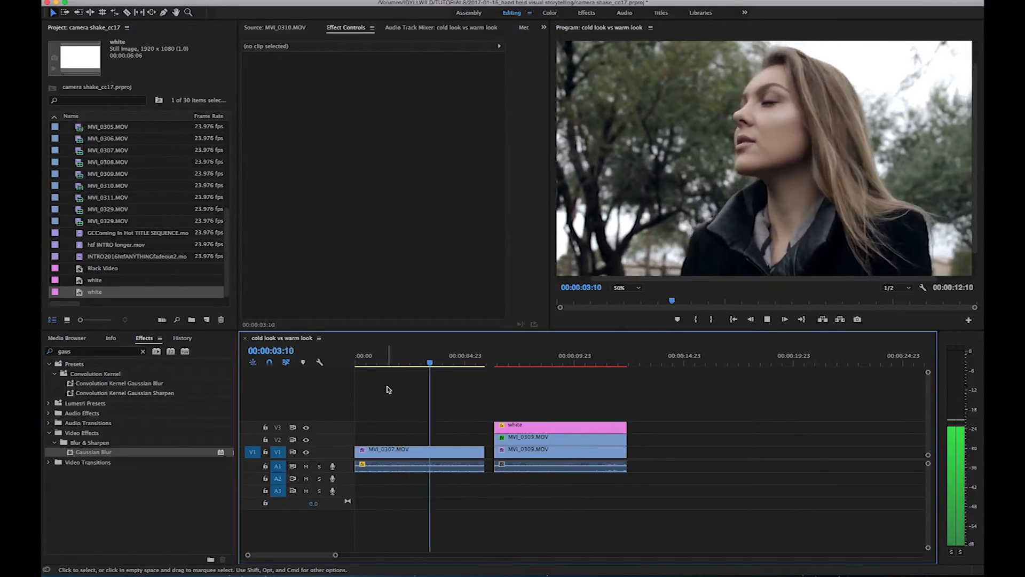
key("space")
left_click(377, 363)
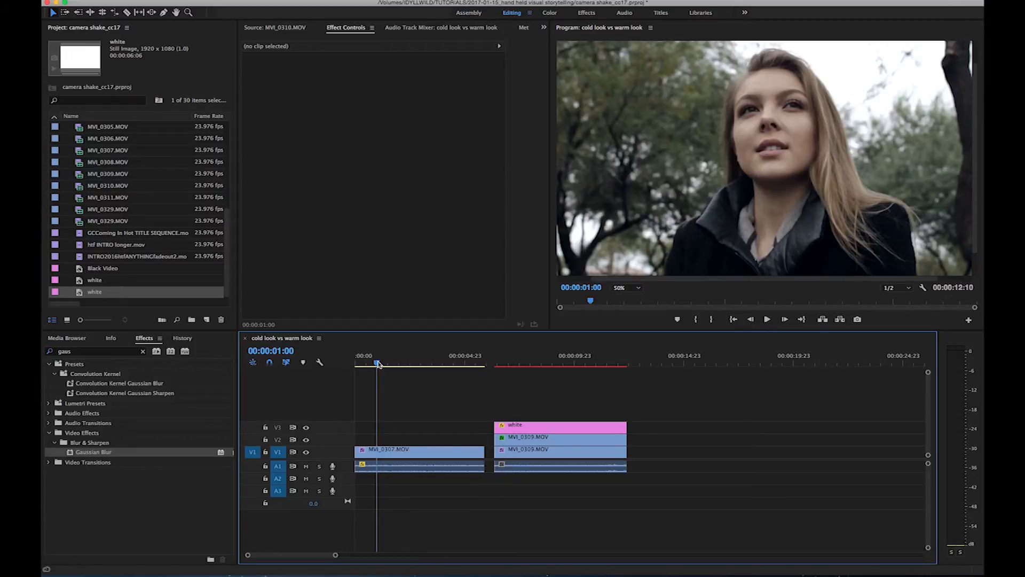
key("space")
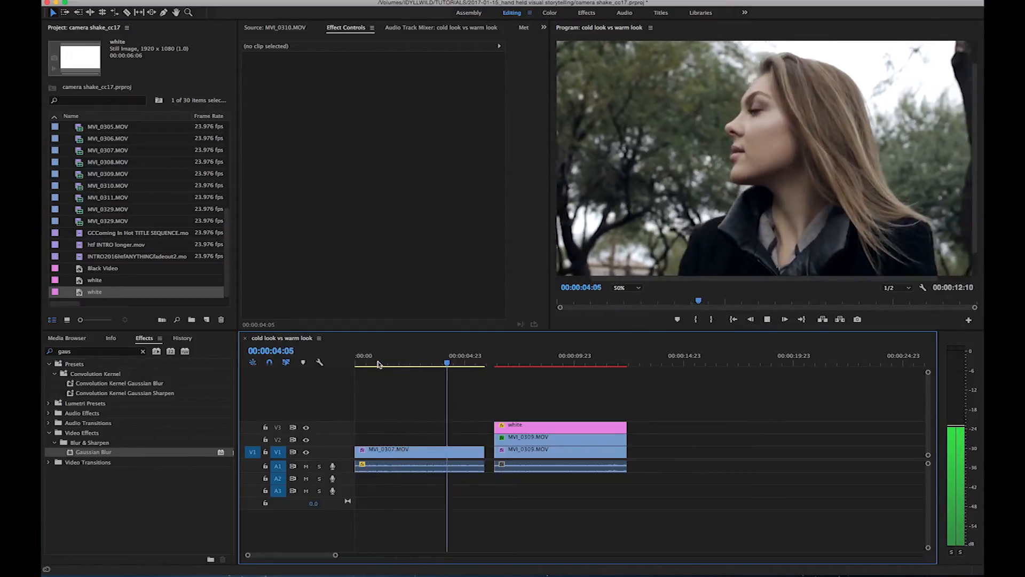
key("space")
Play parts of the second and first clips alternately to compare the warm look with the cold look
left_click(519, 364)
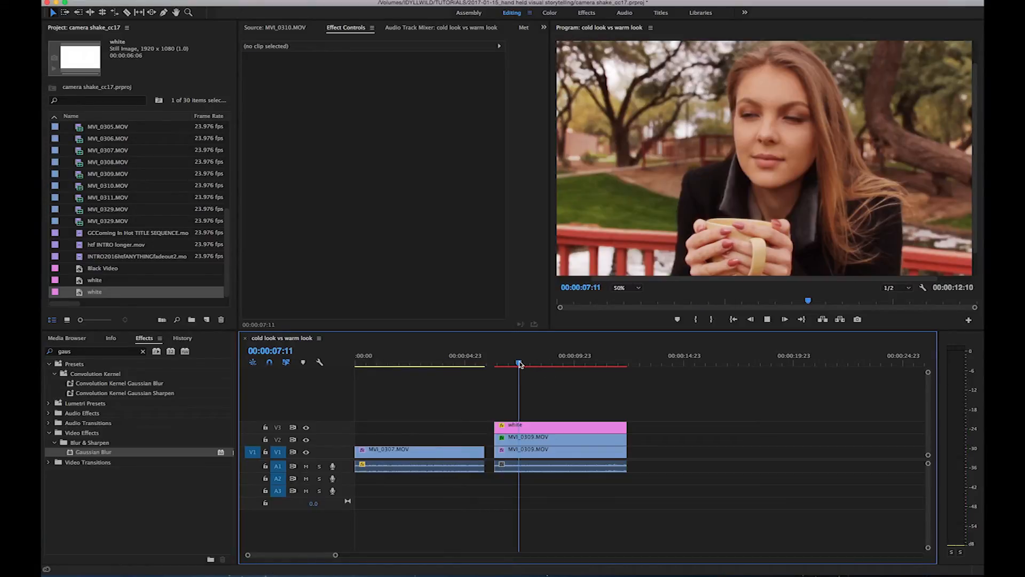
key("space")
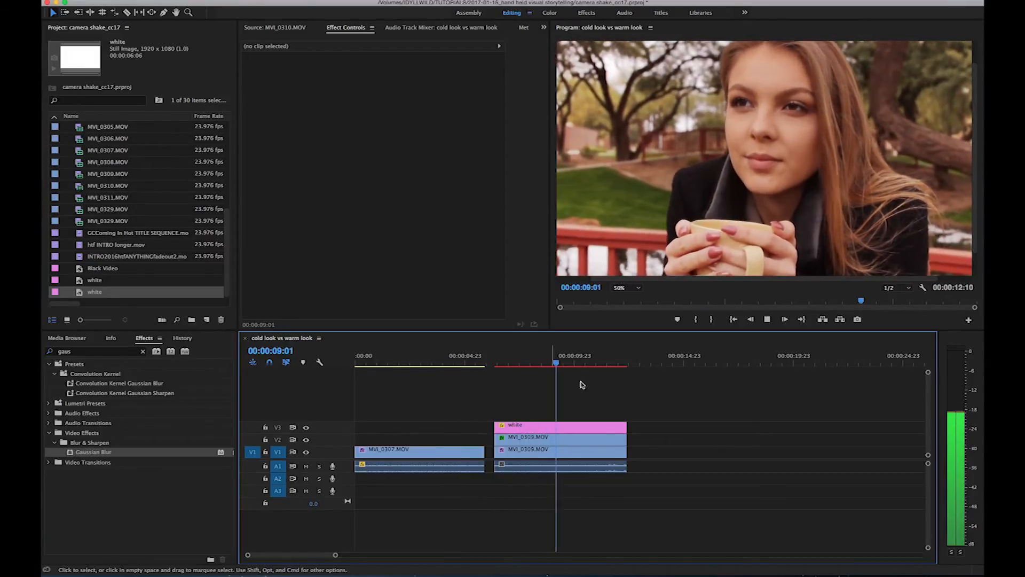
key("space")
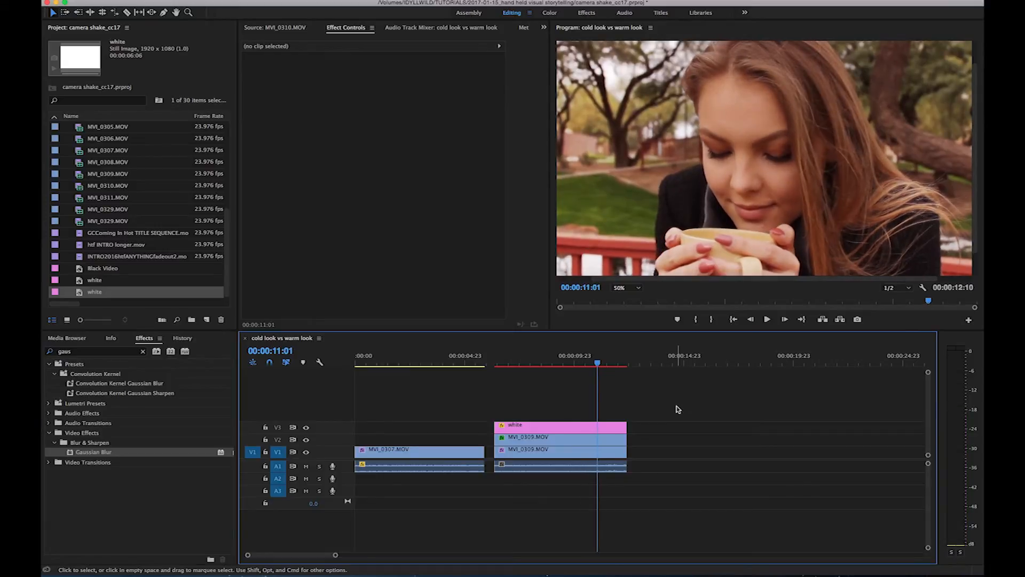
left_click(377, 362)
key("space")
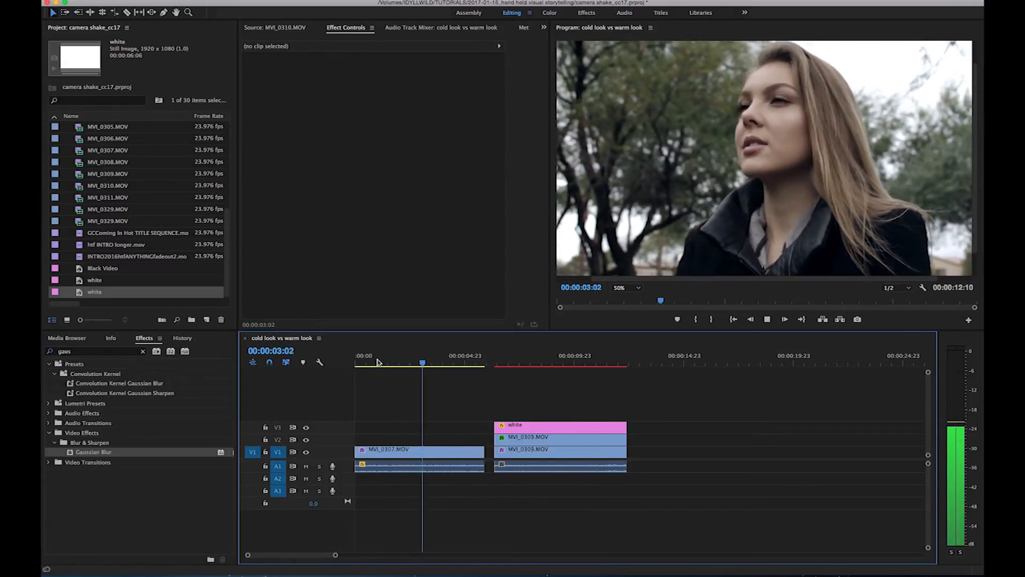
key("space")
left_click(509, 362)
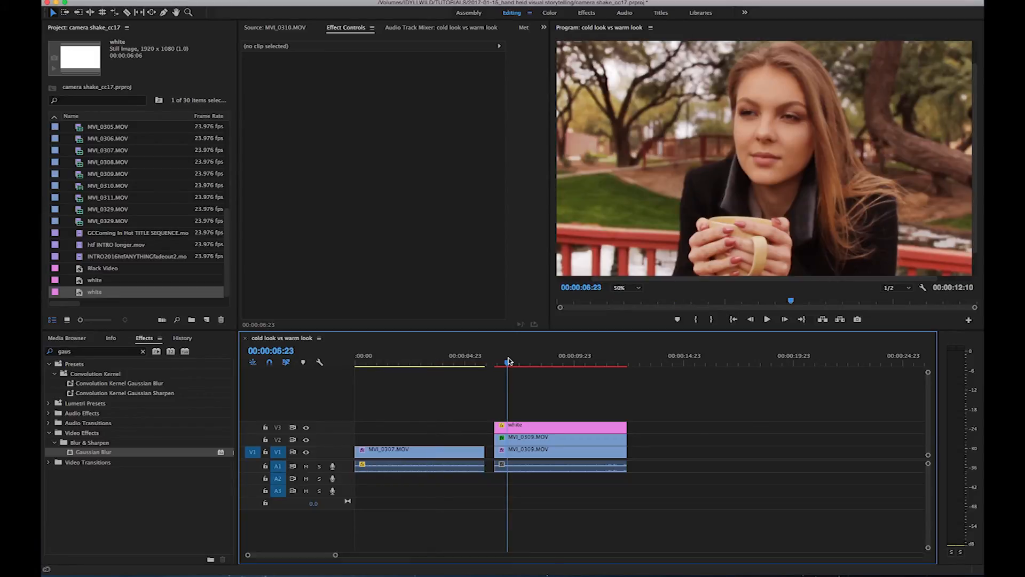
key("space")
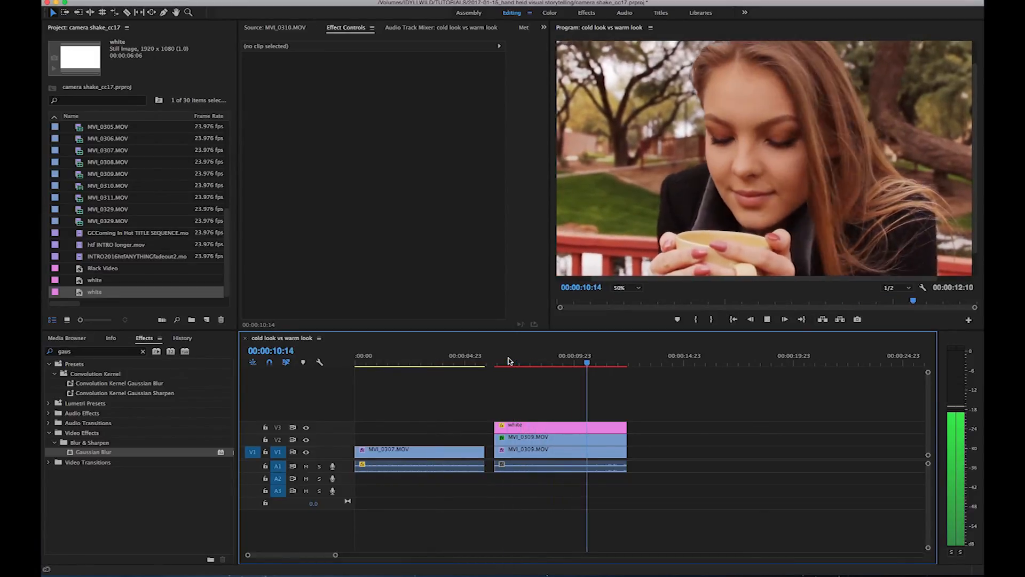
key("space")
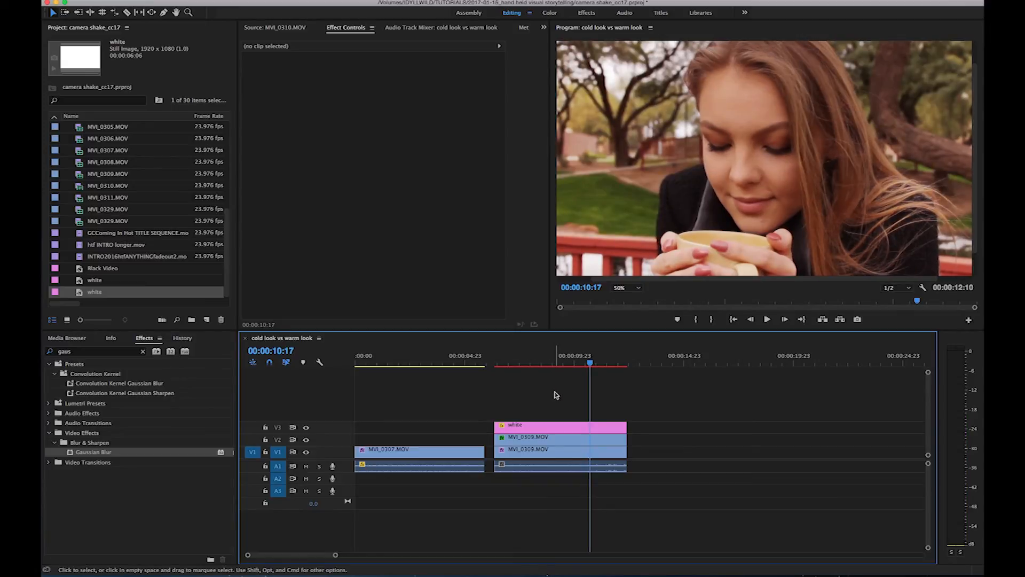